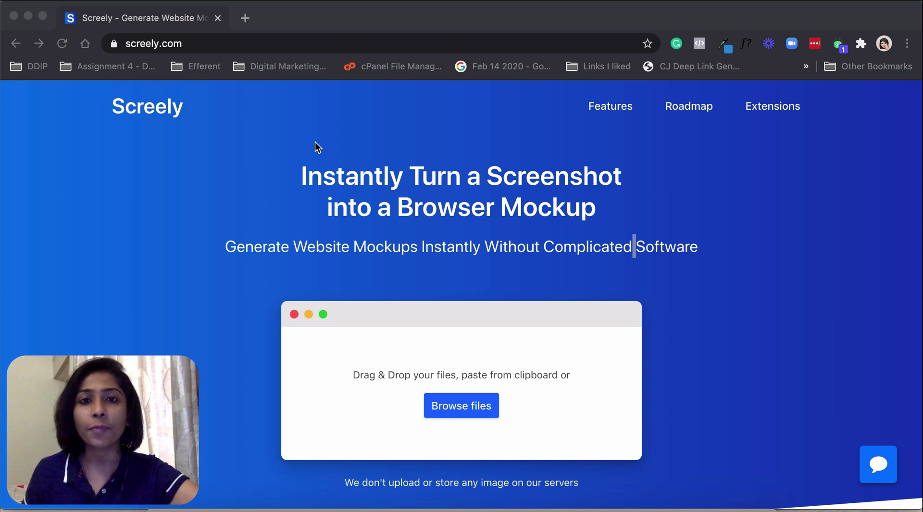
- Preview the image "Structure of Facebook Ads copy" from the Desktop and load it into the mockup editor
{"action": "left_click", "coordinate": [209, 38]}
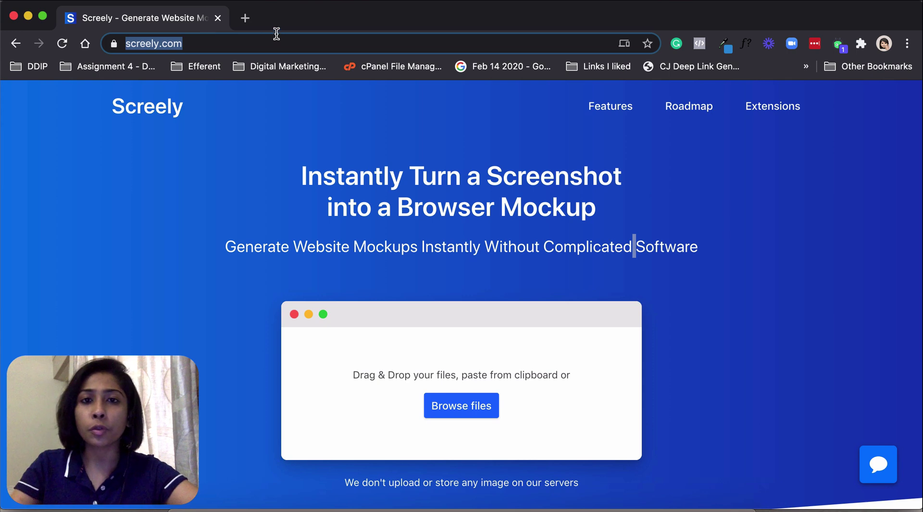
{"action": "left_click", "coordinate": [456, 402]}
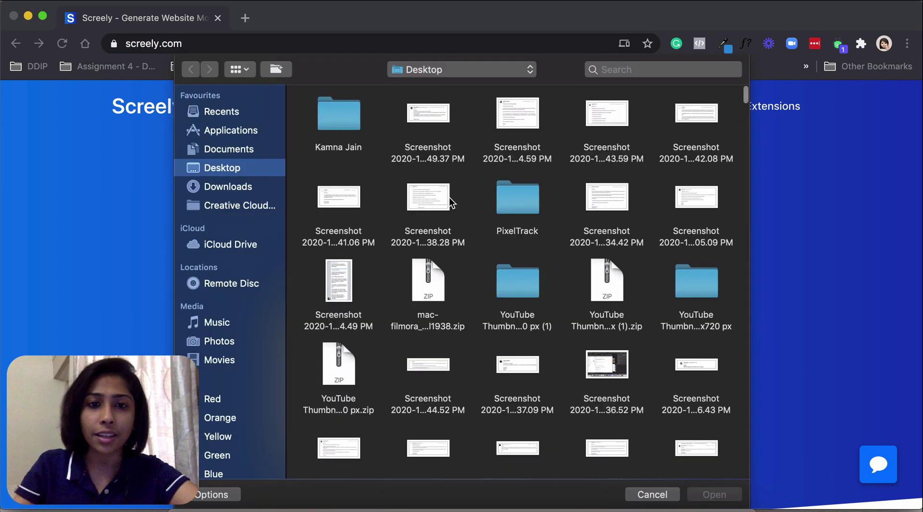
{"action": "scroll", "coordinate": [452, 202], "scroll_direction": "down", "scroll_amount": 5}
{"action": "scroll", "coordinate": [547, 299], "scroll_direction": "down", "scroll_amount": 4}
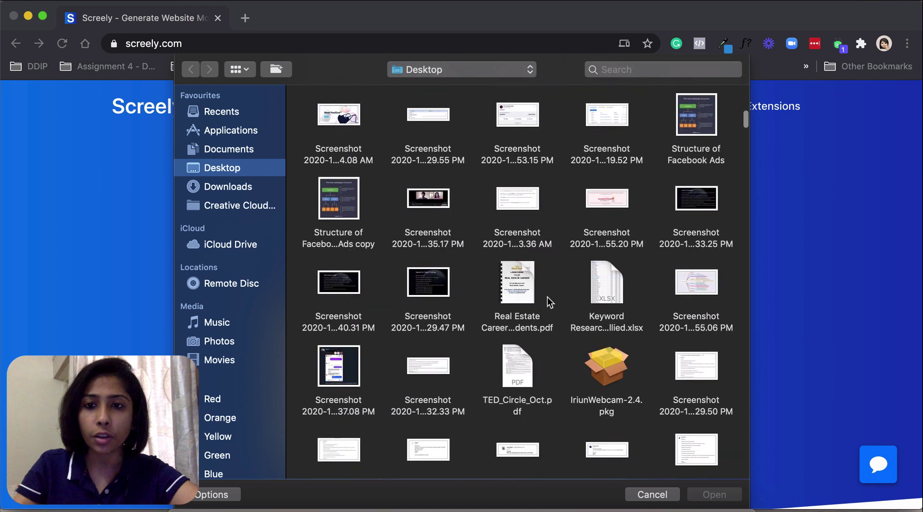
{"action": "left_click", "coordinate": [341, 196]}
{"action": "key", "text": "space"}
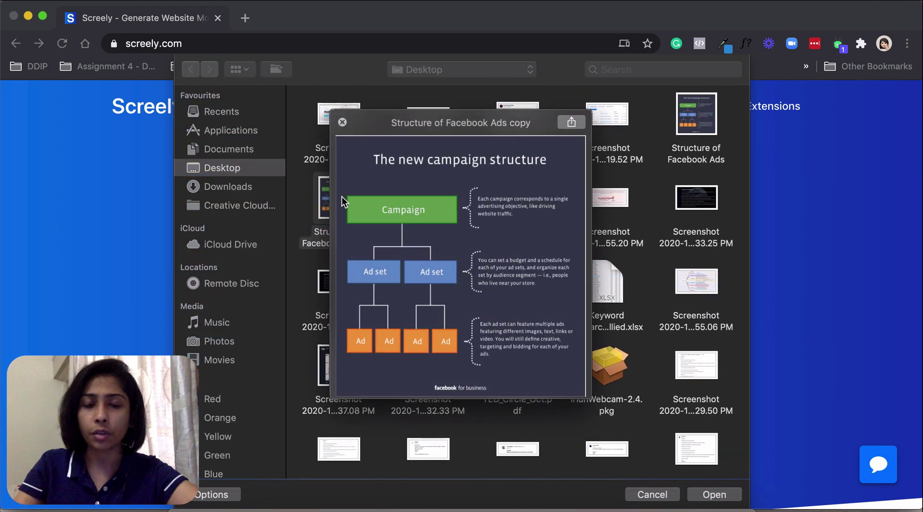
{"action": "key", "text": "space"}
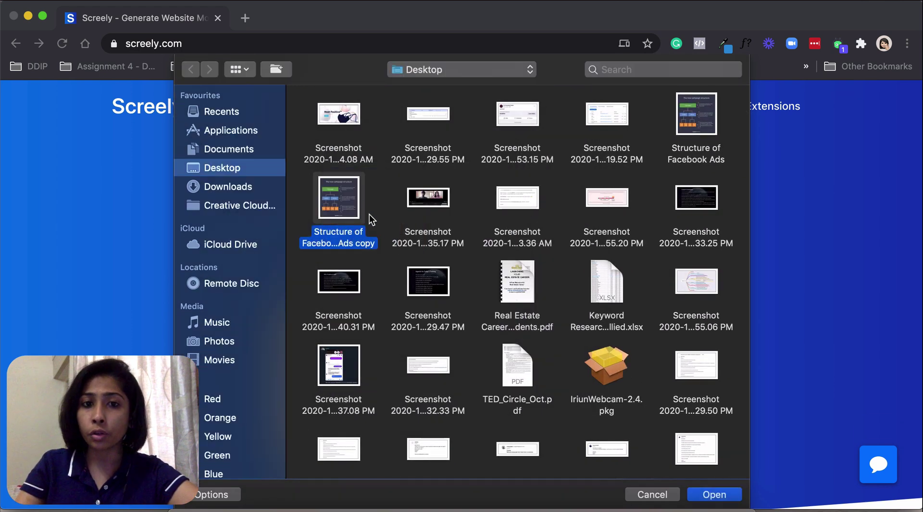
{"action": "double_click", "coordinate": [347, 198]}
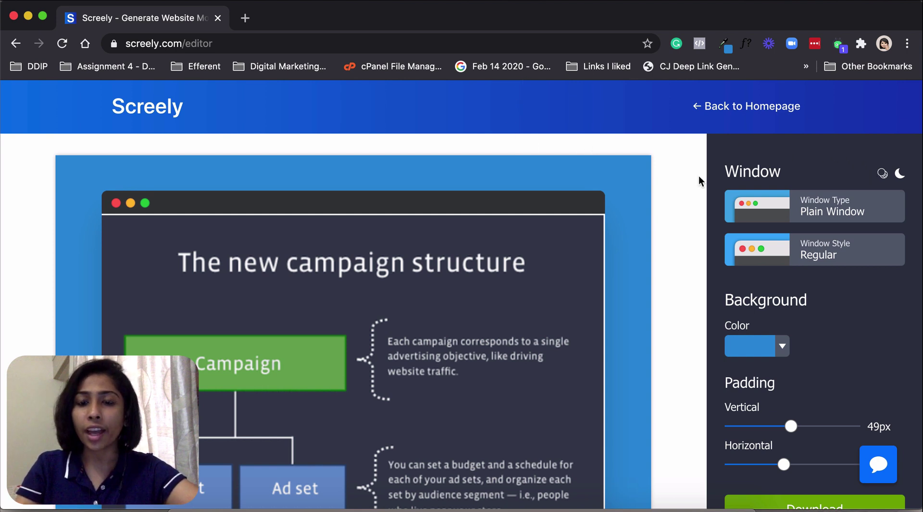
- Change the mockup's background color from light blue to white
{"action": "left_click", "coordinate": [885, 178]}
{"action": "left_click", "coordinate": [886, 178]}
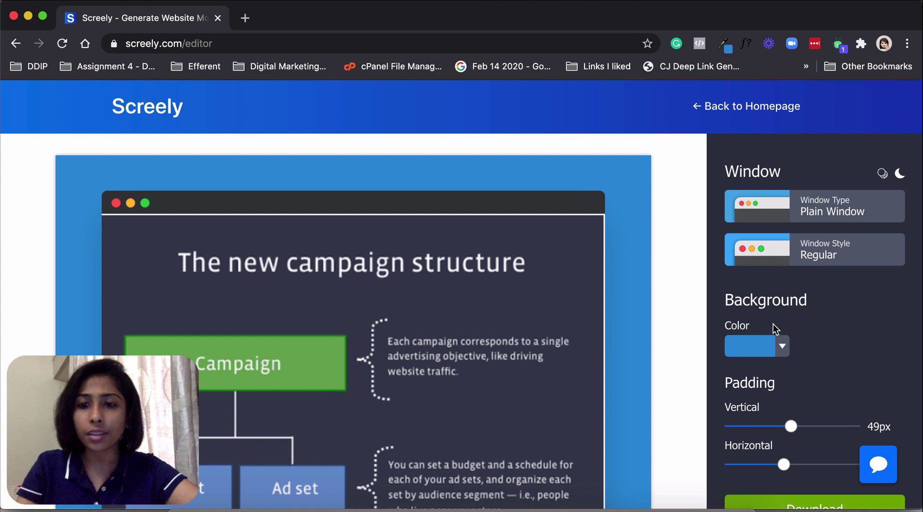
{"action": "left_click", "coordinate": [781, 342]}
{"action": "mouse_move", "coordinate": [736, 373]}
{"action": "left_mouse_down"}
{"action": "mouse_move", "coordinate": [733, 362]}
{"action": "mouse_move", "coordinate": [804, 363]}
{"action": "left_mouse_up"}
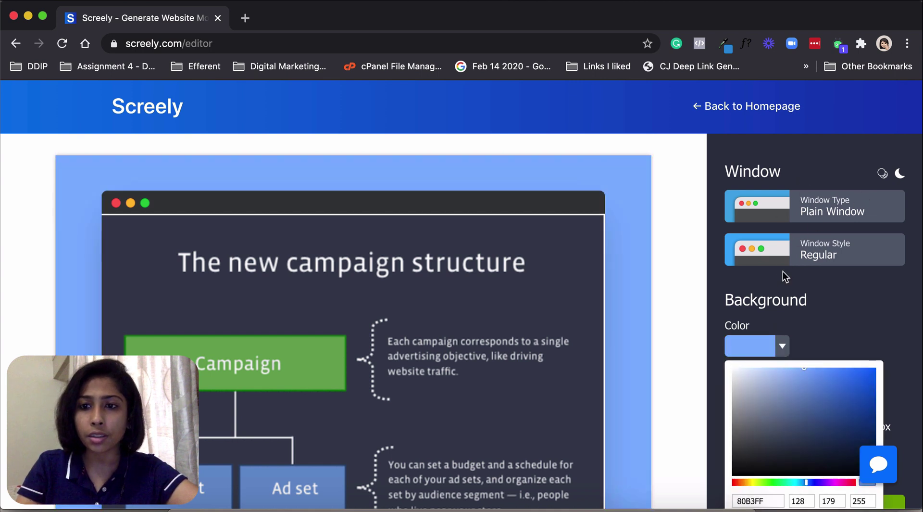
{"action": "left_click_drag", "start_coordinate": [744, 376], "coordinate": [732, 366]}
{"action": "left_click", "coordinate": [782, 164]}
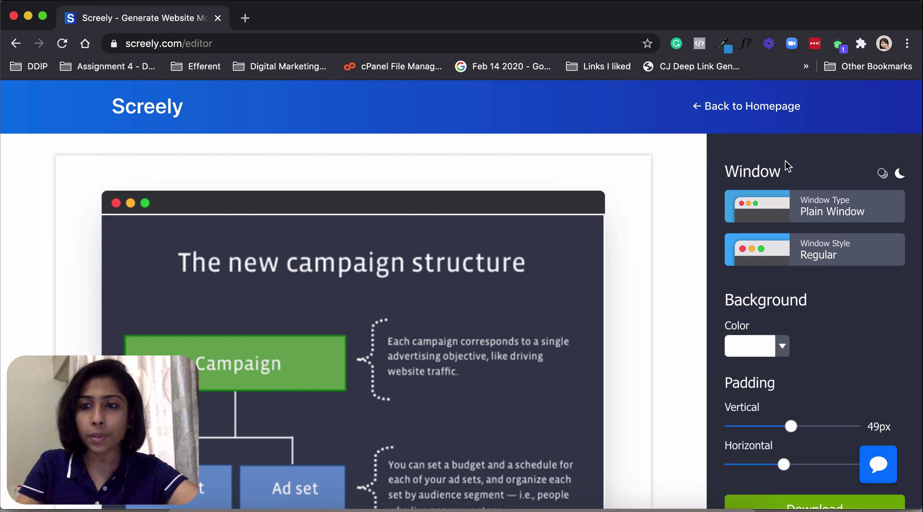
- Switch the window shadow off and on repeatedly to compare the mockup with and without it
{"action": "left_click", "coordinate": [883, 179]}
{"action": "left_click", "coordinate": [883, 179]}
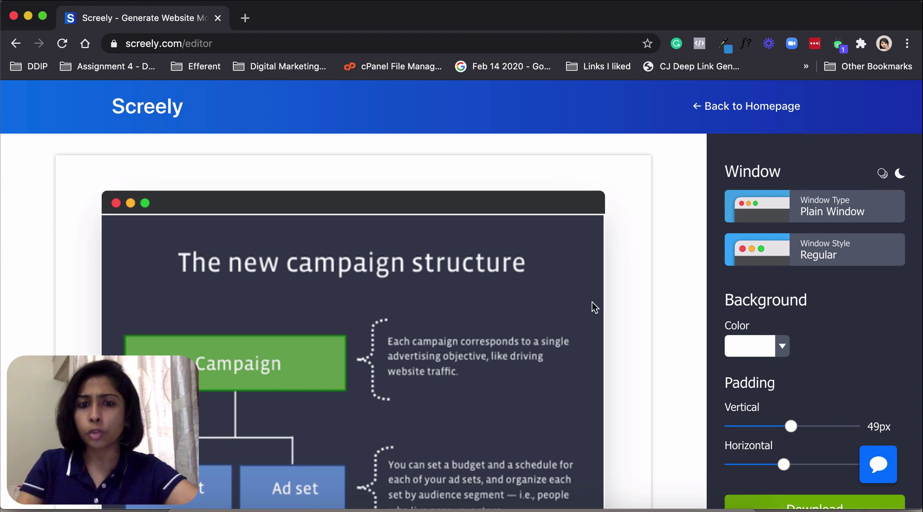
{"action": "key", "text": "super+minus"}
{"action": "key", "text": "super+minus"}
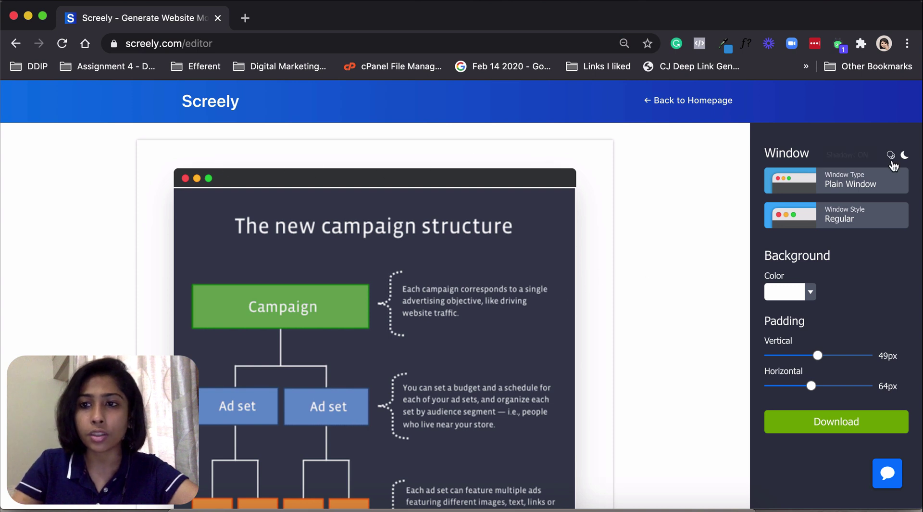
{"action": "left_click", "coordinate": [892, 158]}
{"action": "left_click", "coordinate": [892, 158]}
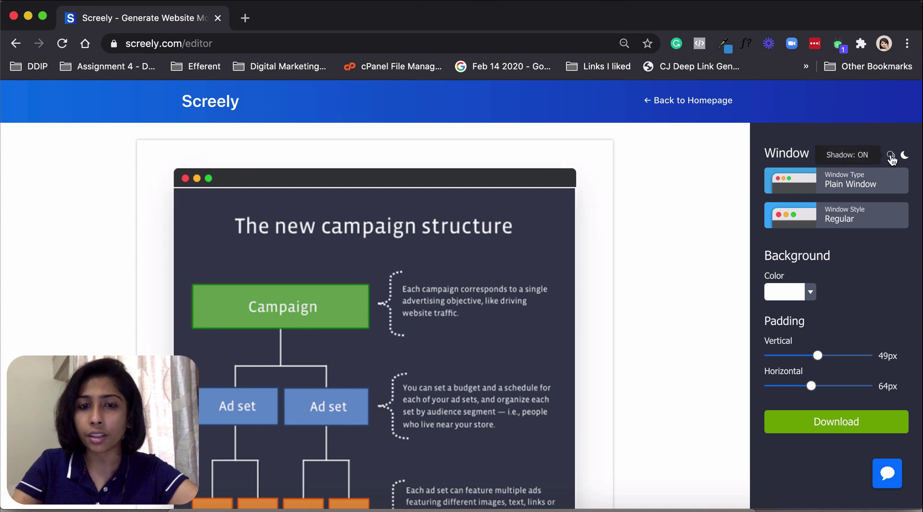
{"action": "left_click", "coordinate": [891, 157]}
{"action": "left_click", "coordinate": [891, 157]}
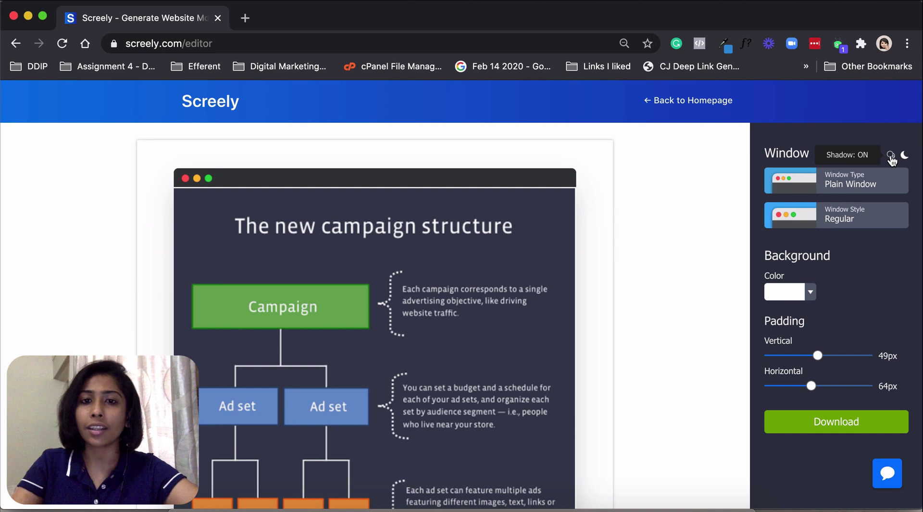
{"action": "left_click", "coordinate": [892, 157]}
{"action": "left_click", "coordinate": [891, 157]}
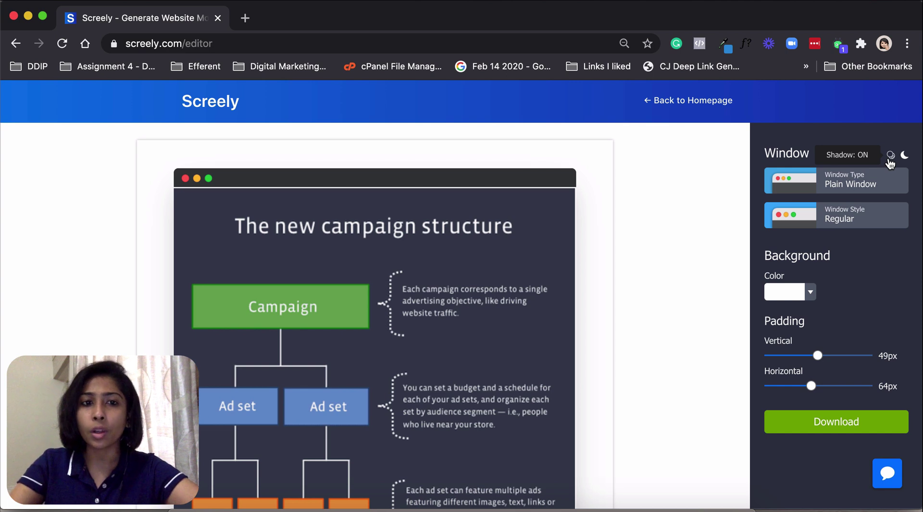
{"action": "left_click", "coordinate": [891, 158]}
{"action": "left_click", "coordinate": [890, 158]}
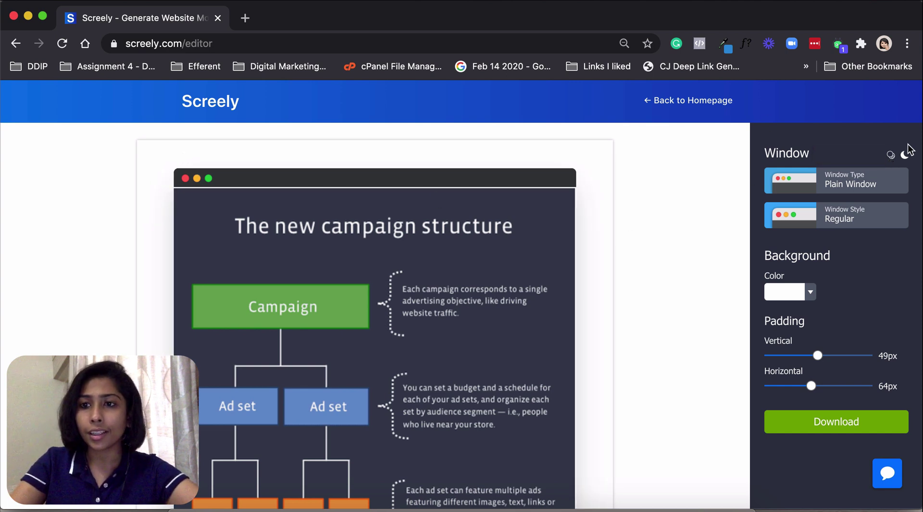
{"action": "left_click", "coordinate": [893, 156]}
{"action": "left_click", "coordinate": [892, 157]}
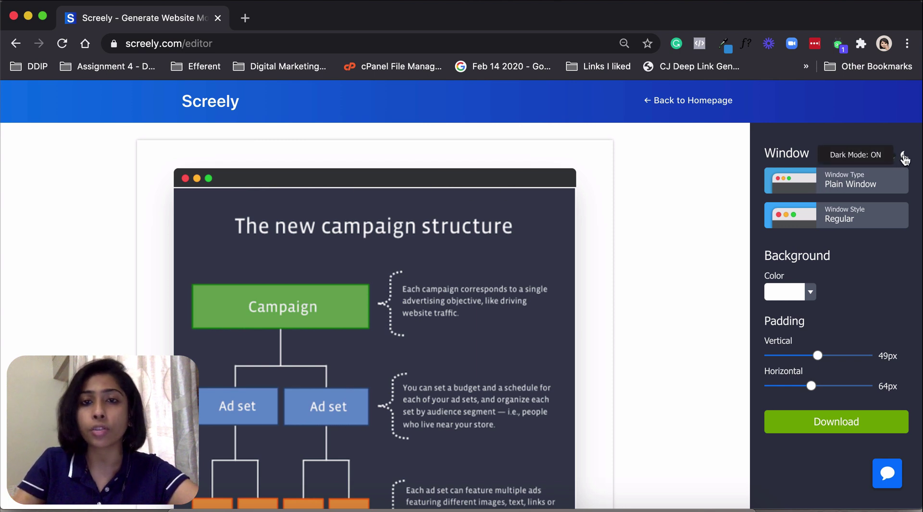
- Turn off the window's dark mode, and try the No Window type before returning to Plain Window
{"action": "left_click", "coordinate": [904, 156]}
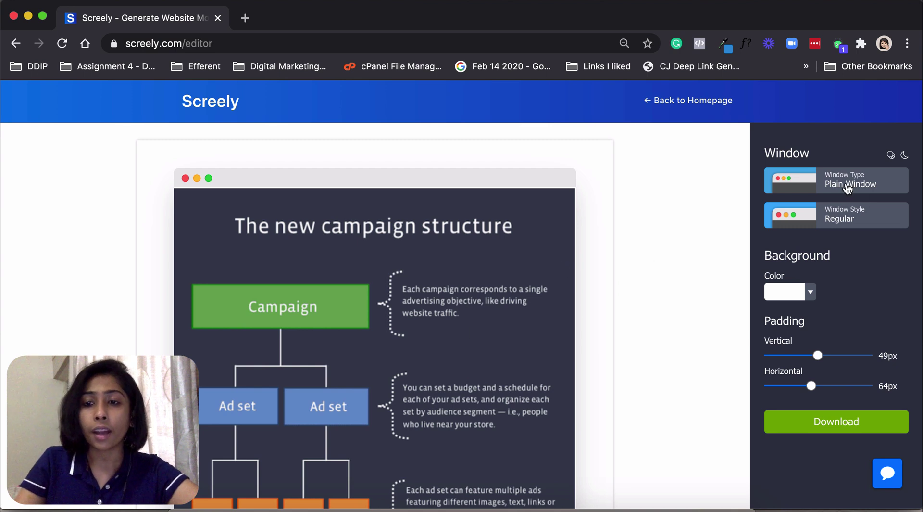
{"action": "left_click", "coordinate": [847, 187]}
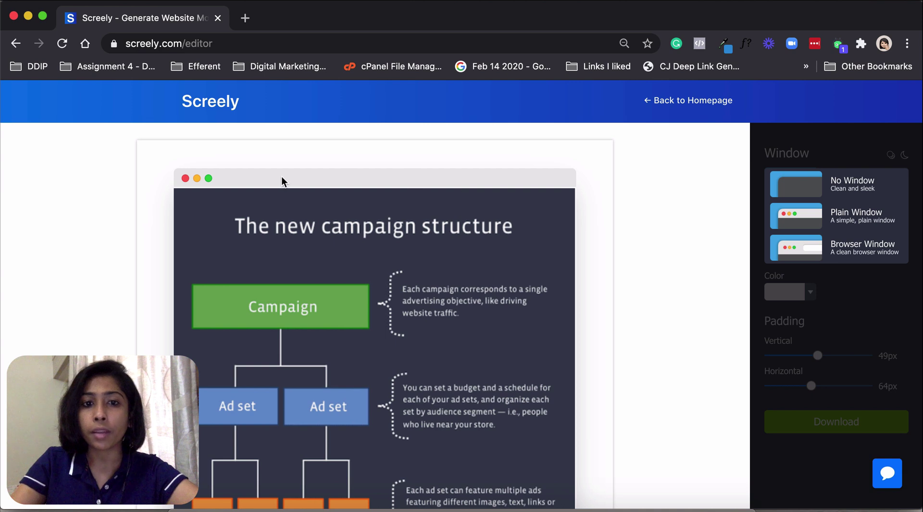
{"action": "left_click", "coordinate": [829, 195]}
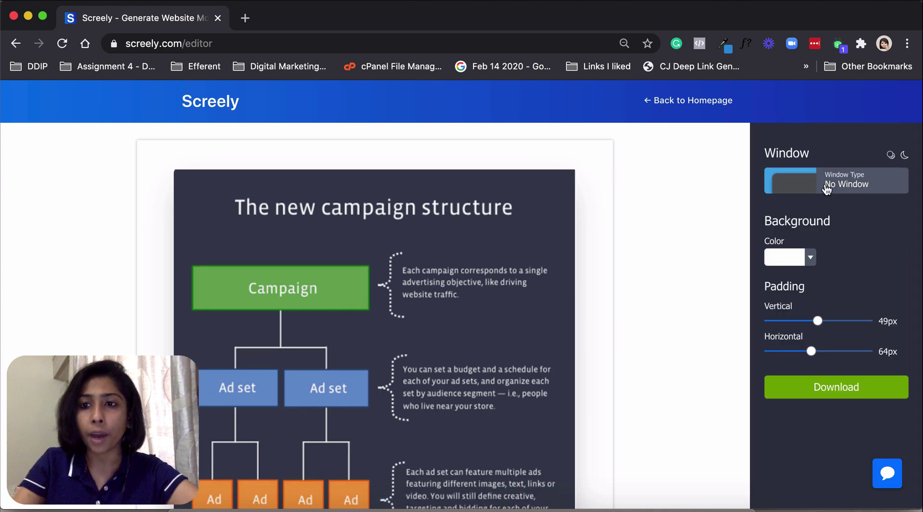
{"action": "left_click", "coordinate": [827, 190]}
{"action": "left_click", "coordinate": [828, 214]}
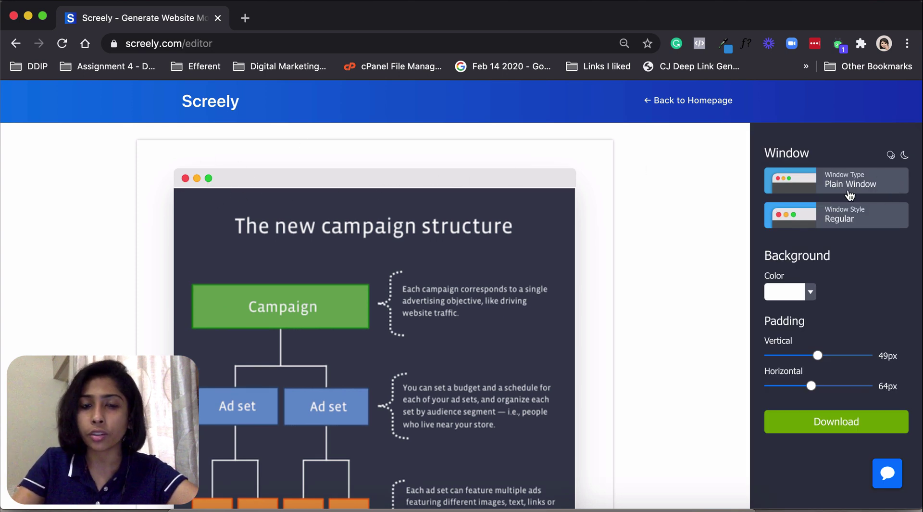
- Try the Browser Window type with the window style set to None
{"action": "left_click", "coordinate": [849, 194]}
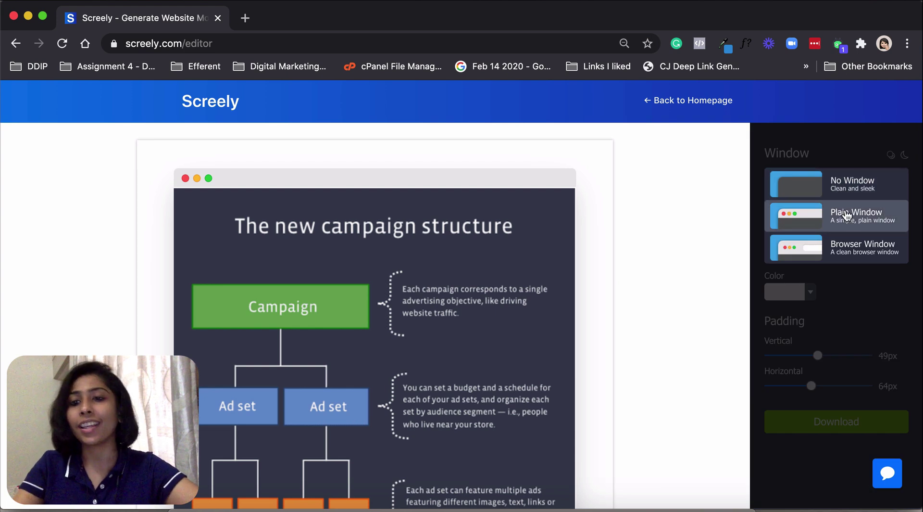
{"action": "left_click", "coordinate": [848, 245]}
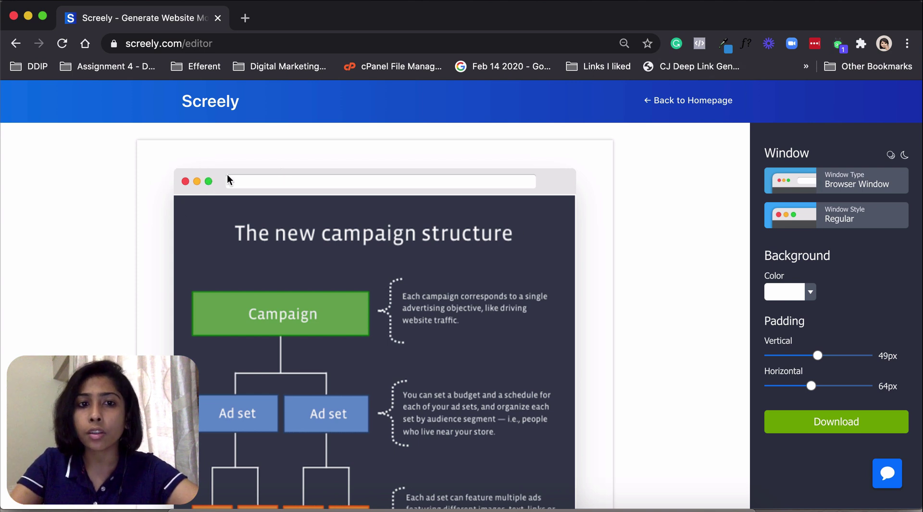
{"action": "left_click", "coordinate": [855, 231]}
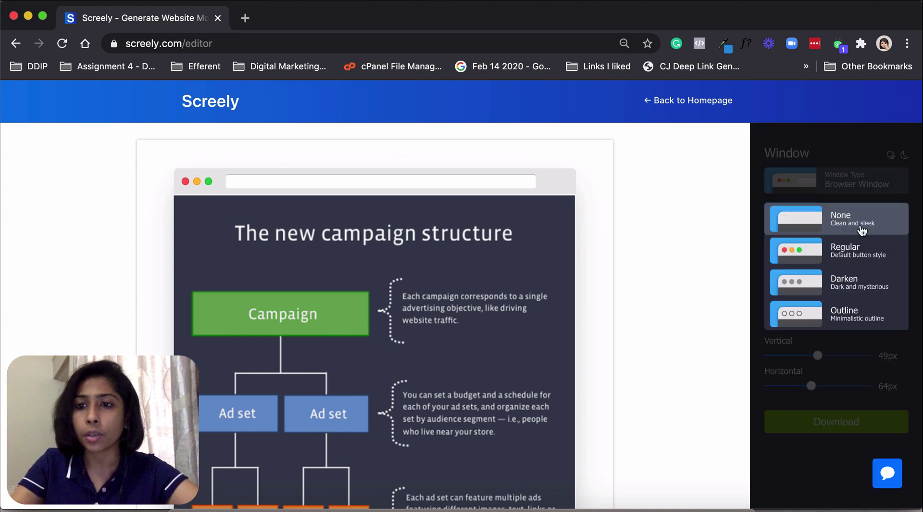
{"action": "left_click", "coordinate": [846, 223]}
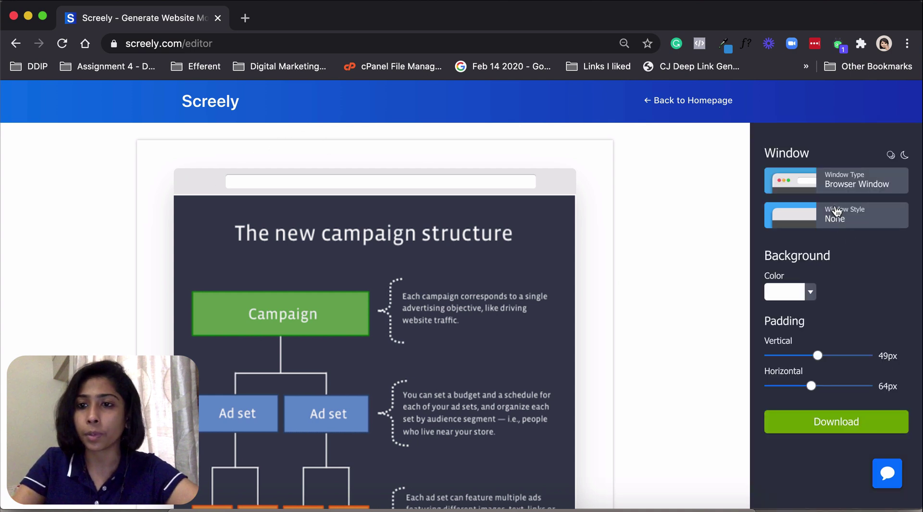
- Set the window type back to Plain Window and the window style to Regular
{"action": "left_click", "coordinate": [835, 192]}
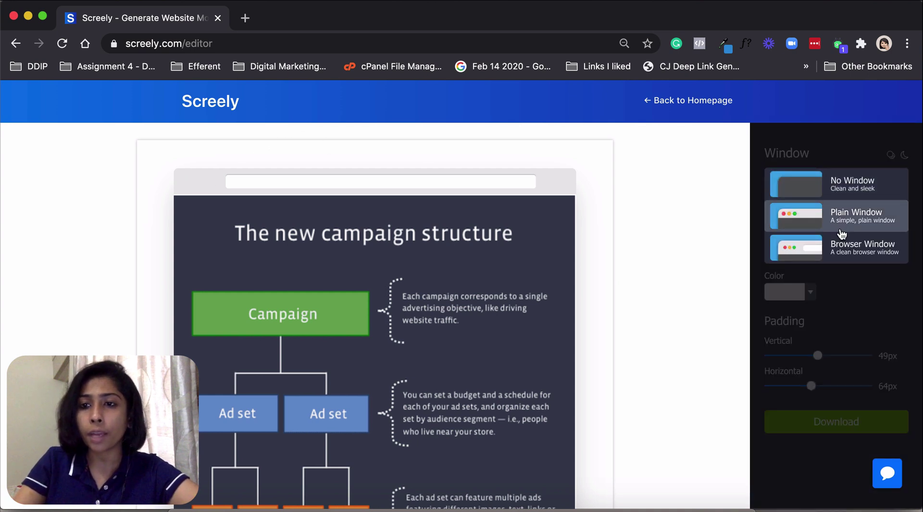
{"action": "left_click", "coordinate": [840, 222]}
{"action": "left_click", "coordinate": [835, 221]}
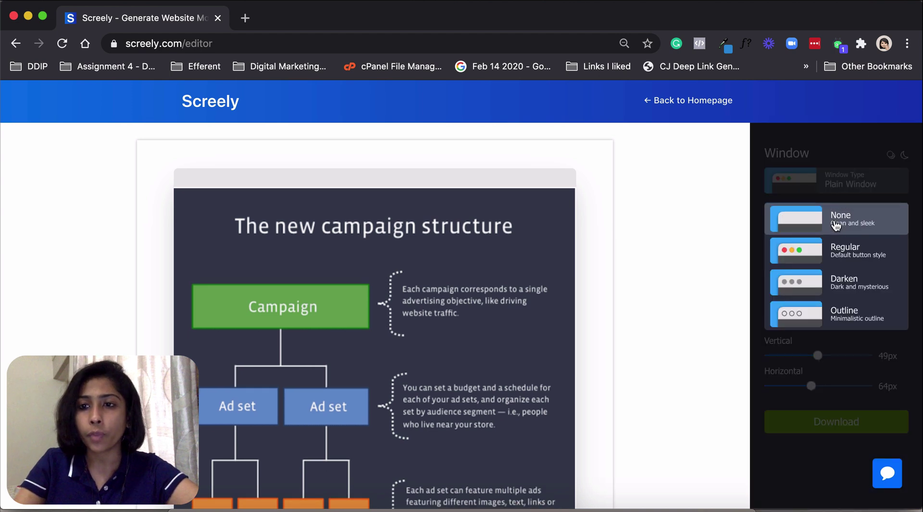
{"action": "left_click", "coordinate": [829, 176]}
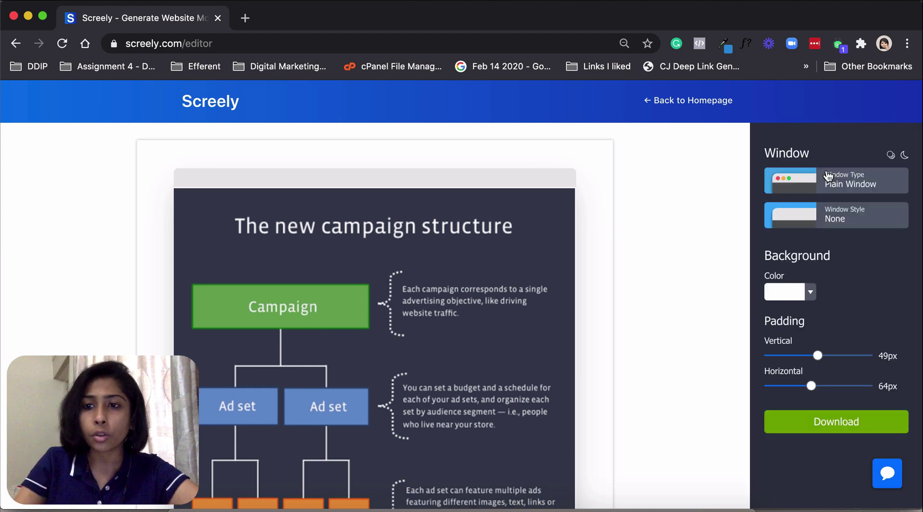
{"action": "left_click", "coordinate": [843, 222]}
{"action": "left_click", "coordinate": [851, 260]}
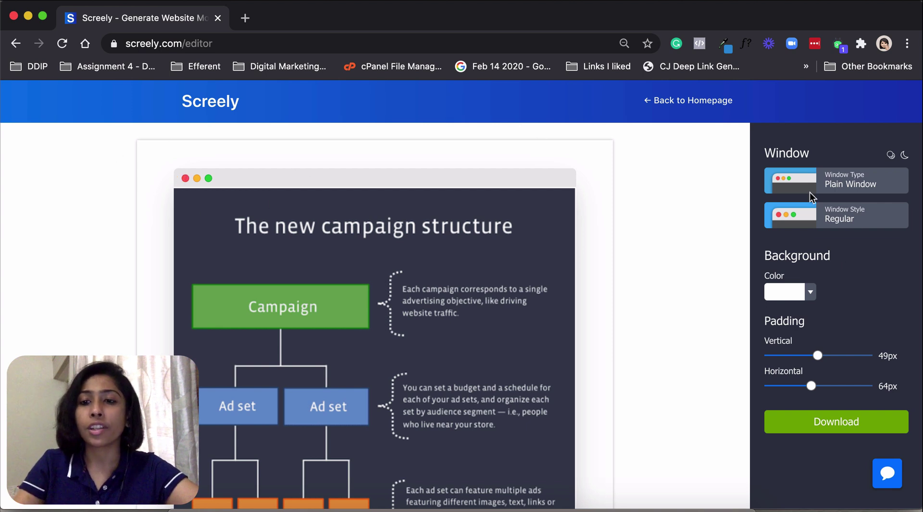
- Try the Darken and Outline window styles, and return the style to Regular
{"action": "left_click", "coordinate": [845, 218]}
{"action": "left_click", "coordinate": [840, 288]}
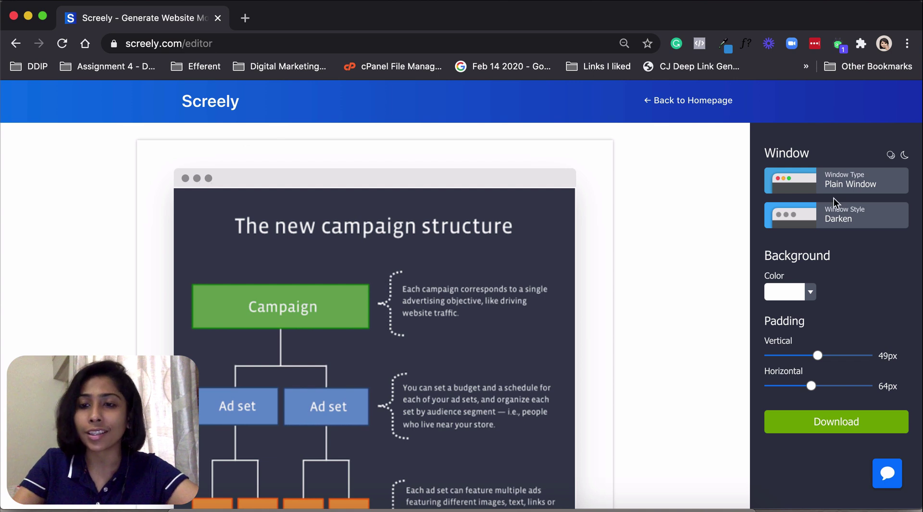
{"action": "left_click", "coordinate": [824, 221]}
{"action": "left_click", "coordinate": [837, 312]}
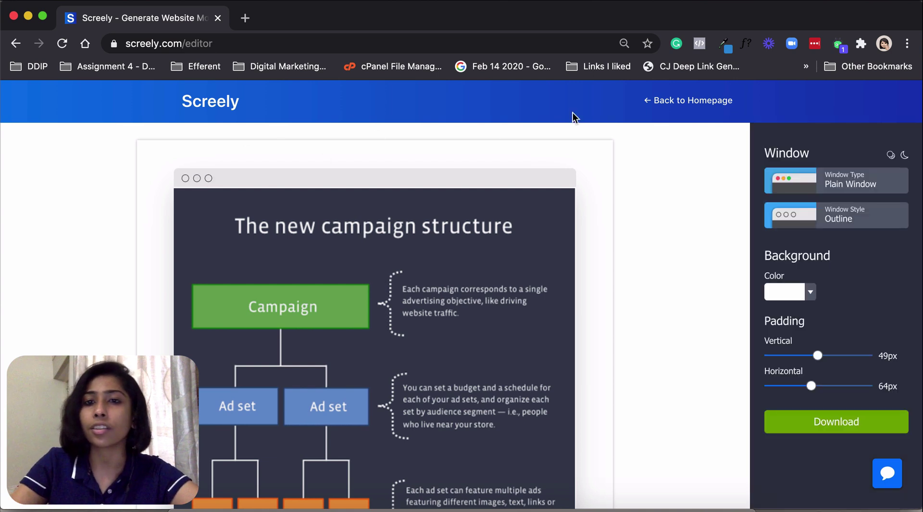
{"action": "left_click", "coordinate": [833, 217]}
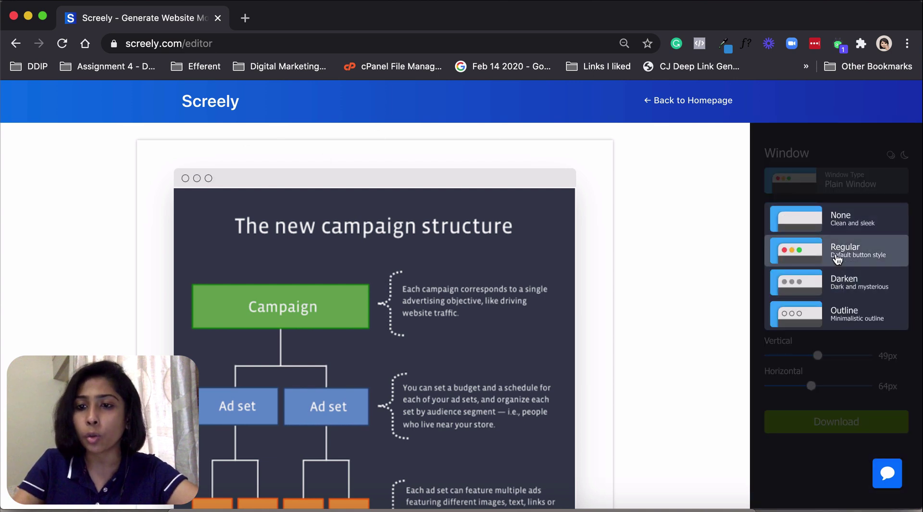
{"action": "left_click", "coordinate": [838, 256]}
- Change the mockup's background color to a muted pink
{"action": "scroll", "coordinate": [838, 283], "scroll_direction": "down", "scroll_amount": 2}
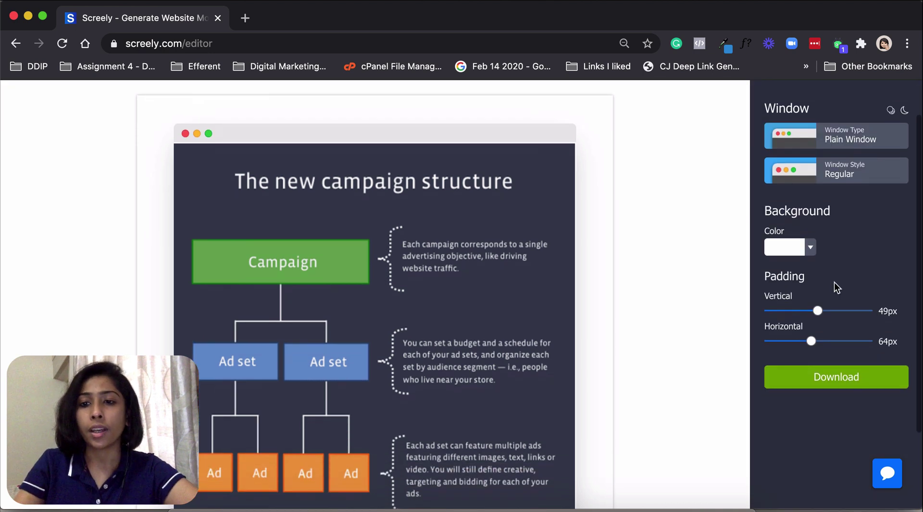
{"action": "left_click", "coordinate": [810, 248]}
{"action": "mouse_move", "coordinate": [810, 284]}
{"action": "left_mouse_down"}
{"action": "mouse_move", "coordinate": [856, 285]}
{"action": "mouse_move", "coordinate": [852, 273]}
{"action": "mouse_move", "coordinate": [805, 275]}
{"action": "left_mouse_up"}
{"action": "mouse_move", "coordinate": [792, 356]}
{"action": "left_mouse_down"}
{"action": "mouse_move", "coordinate": [834, 356]}
{"action": "mouse_move", "coordinate": [783, 356]}
{"action": "mouse_move", "coordinate": [870, 356]}
{"action": "left_mouse_up"}
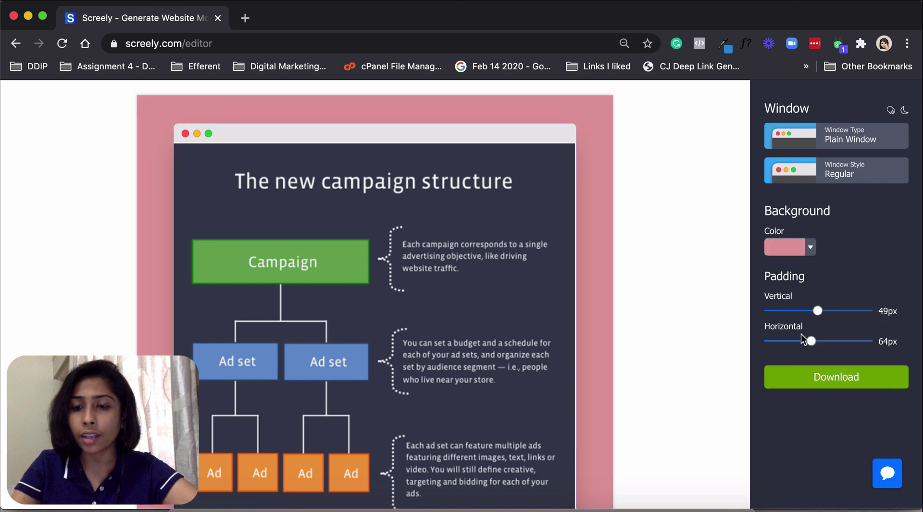
- Try a bright red background and darken it to a brownish red with RGB 113, 60, 60
{"action": "left_click", "coordinate": [810, 247]}
{"action": "left_click", "coordinate": [864, 265]}
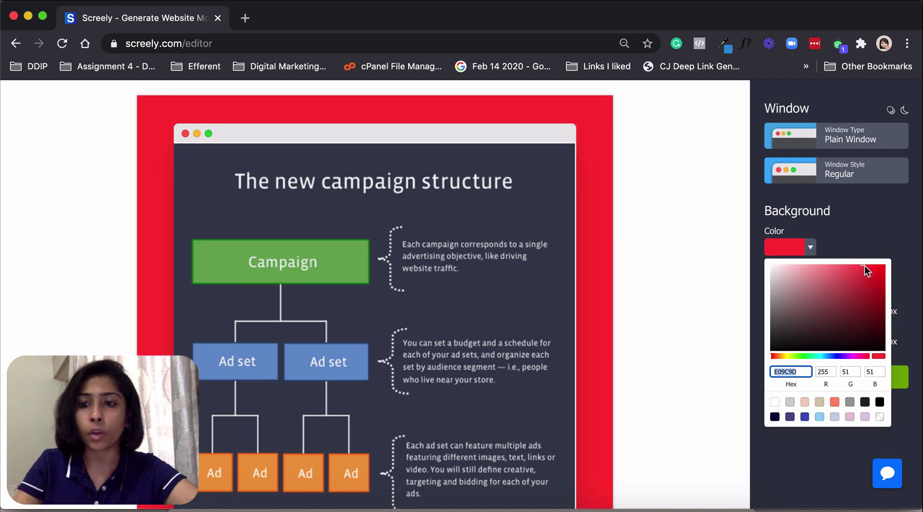
{"action": "mouse_move", "coordinate": [846, 298]}
{"action": "left_mouse_down"}
{"action": "mouse_move", "coordinate": [801, 274]}
{"action": "mouse_move", "coordinate": [824, 312]}
{"action": "left_mouse_up"}
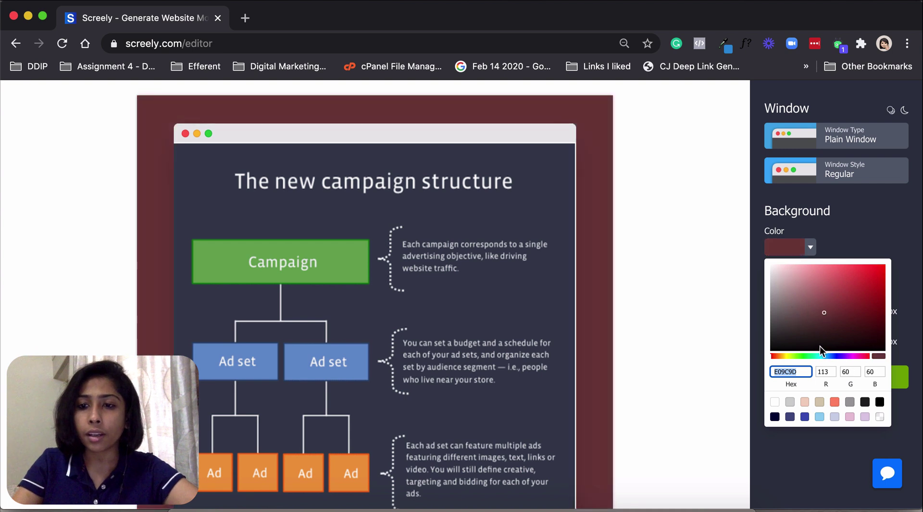
- Try a light beige background color with RGB 244, 228, 194
{"action": "left_click", "coordinate": [820, 356]}
{"action": "left_click_drag", "start_coordinate": [798, 356], "coordinate": [780, 356]}
{"action": "mouse_move", "coordinate": [789, 322]}
{"action": "left_mouse_down"}
{"action": "mouse_move", "coordinate": [883, 267]}
{"action": "mouse_move", "coordinate": [878, 302]}
{"action": "mouse_move", "coordinate": [796, 267]}
{"action": "left_mouse_up"}
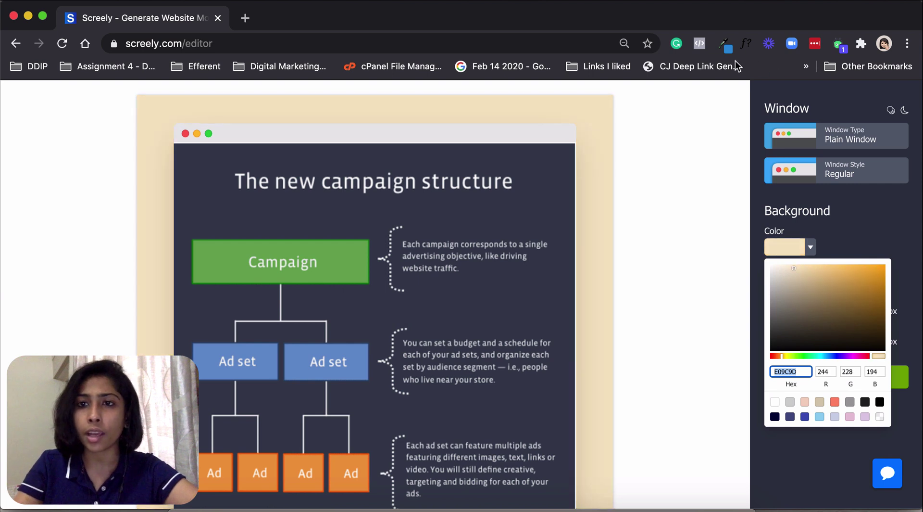
- Sample the green of the Campaign box with Eye Dropper and apply its hex code 69a752 as the background color
{"action": "left_click", "coordinate": [724, 43]}
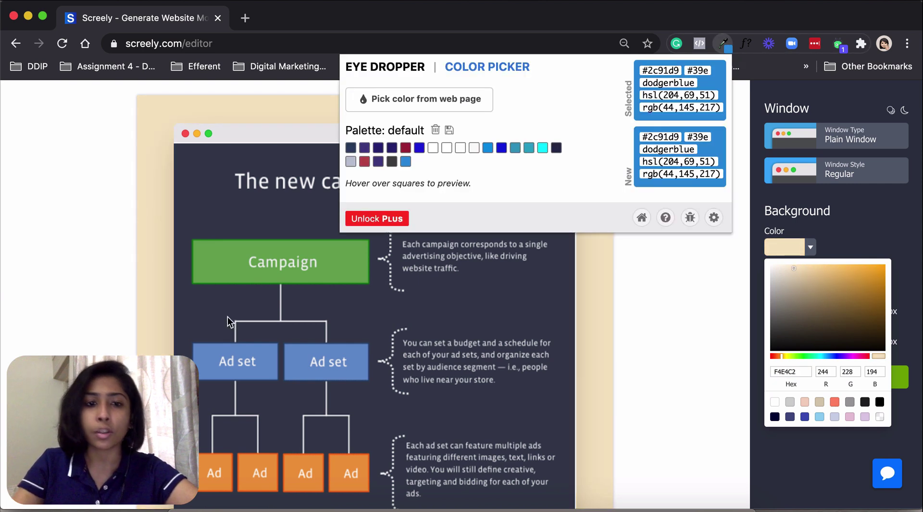
{"action": "left_click", "coordinate": [421, 99]}
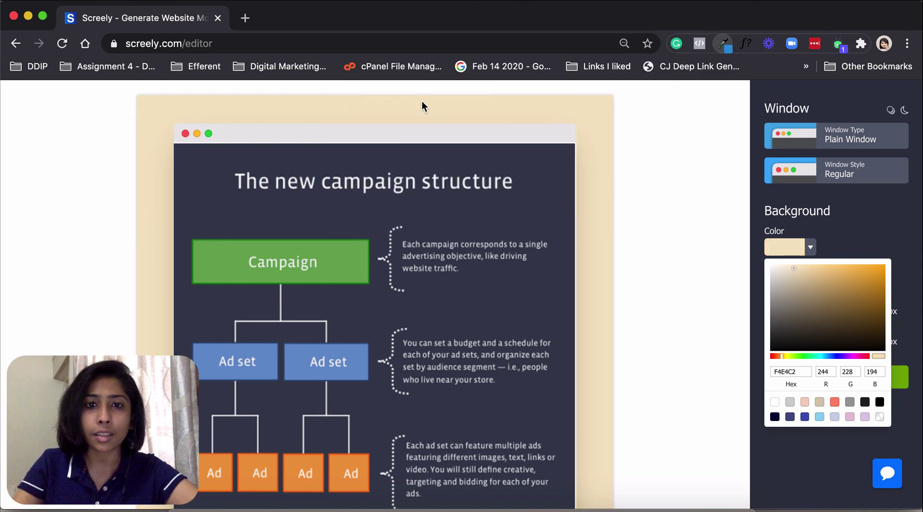
{"action": "left_click", "coordinate": [343, 256]}
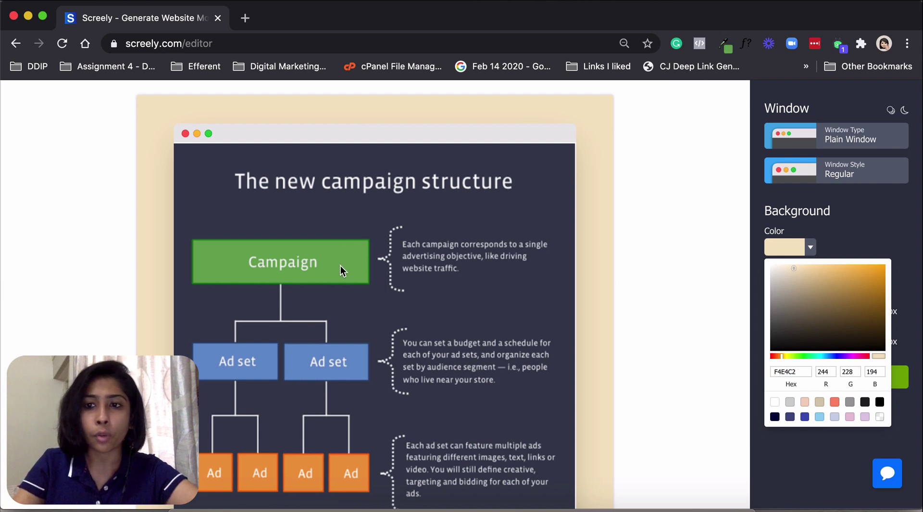
{"action": "left_click", "coordinate": [724, 44]}
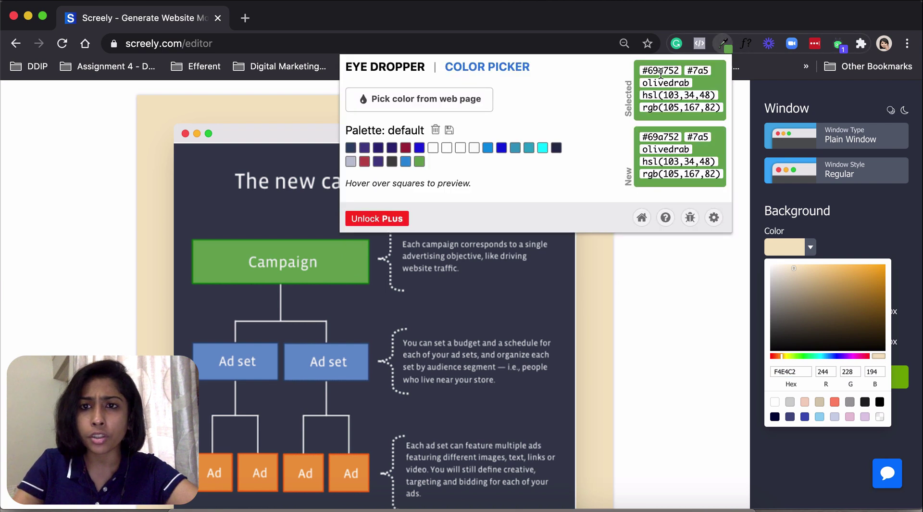
{"action": "left_click_drag", "start_coordinate": [643, 70], "coordinate": [680, 72]}
{"action": "key", "text": "ctrl+c"}
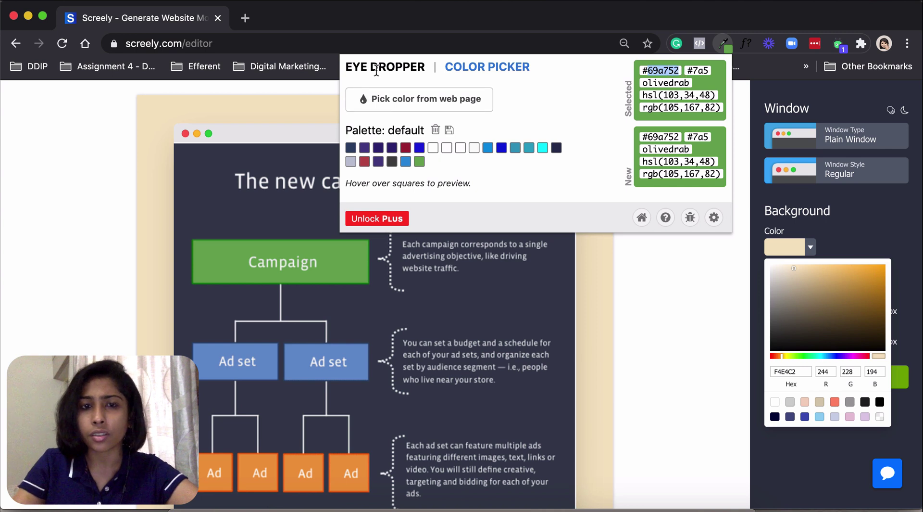
{"action": "left_click", "coordinate": [652, 304]}
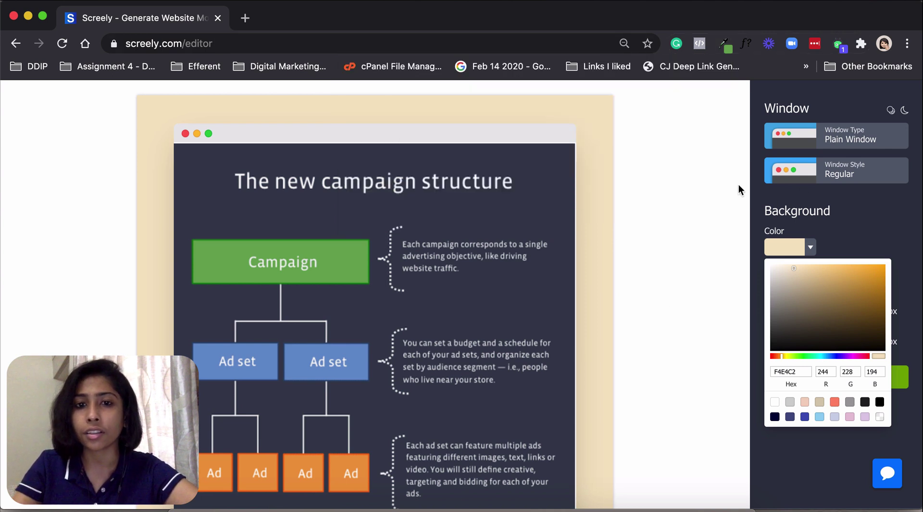
{"action": "double_click", "coordinate": [791, 371]}
{"action": "key", "text": "ctrl+v"}
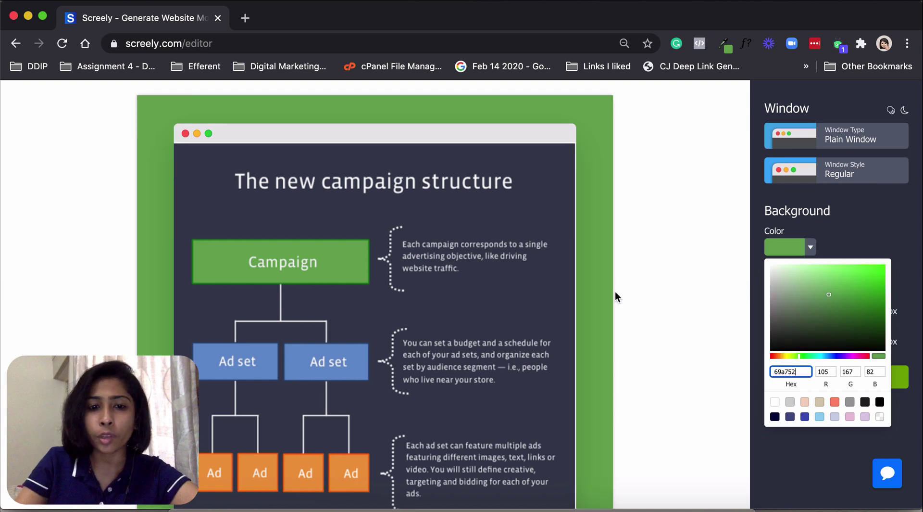
- Sample the blue of the Ad set box with Eye Dropper and apply its hex code 6790cb as the background color
{"action": "left_click", "coordinate": [724, 43]}
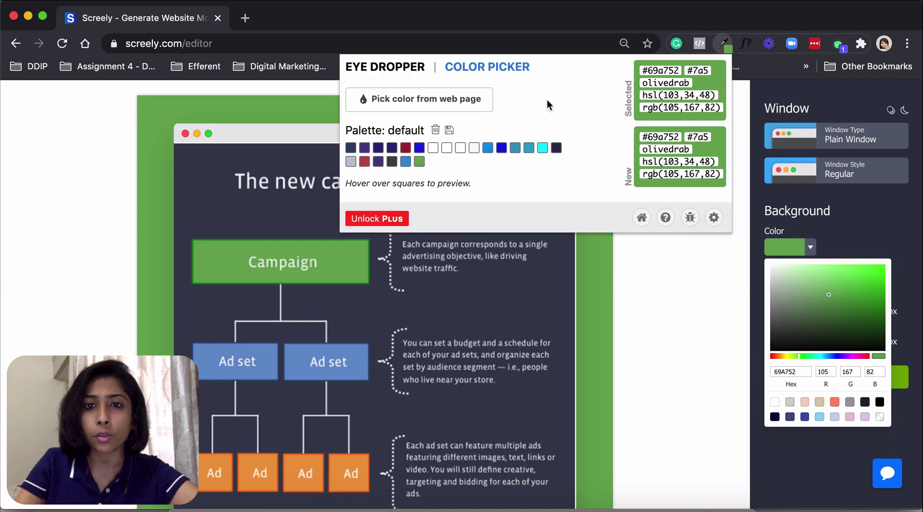
{"action": "left_click", "coordinate": [440, 107]}
{"action": "left_click", "coordinate": [361, 360]}
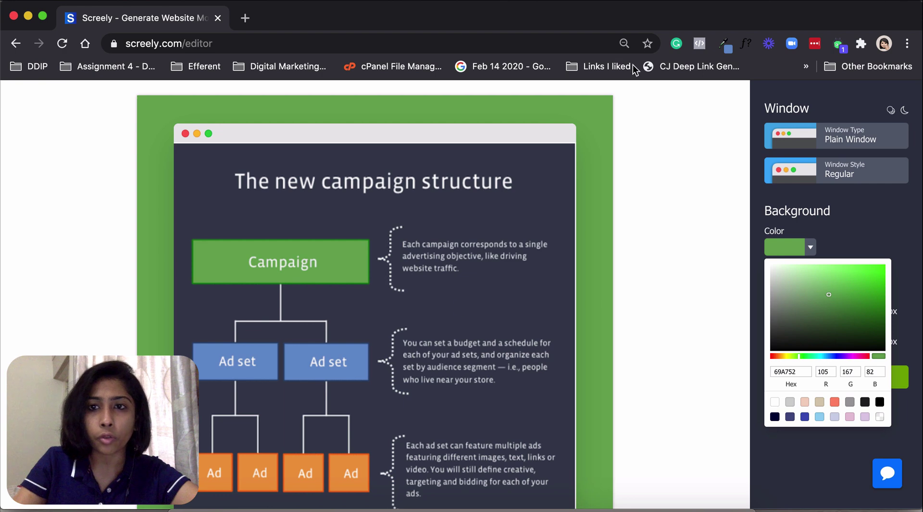
{"action": "left_click", "coordinate": [724, 44]}
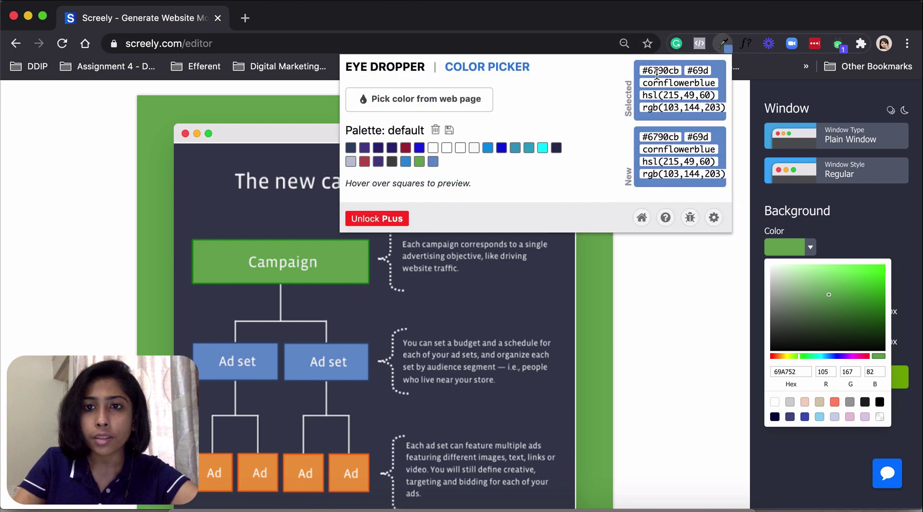
{"action": "left_click_drag", "start_coordinate": [643, 71], "coordinate": [679, 70]}
{"action": "left_click", "coordinate": [794, 369]}
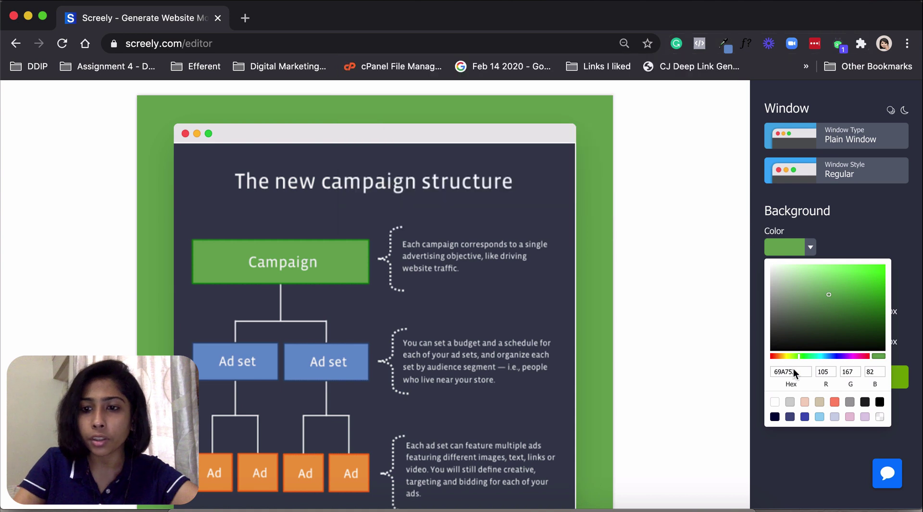
{"action": "double_click", "coordinate": [794, 371]}
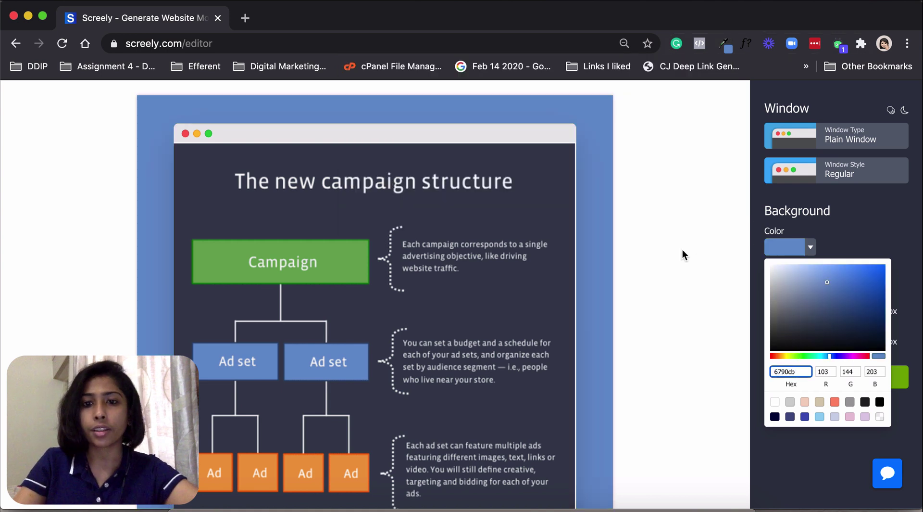
- Try a different shade of the blue background, and restore the 6790cb blue
{"action": "mouse_move", "coordinate": [828, 285]}
{"action": "left_mouse_down"}
{"action": "mouse_move", "coordinate": [860, 268]}
{"action": "mouse_move", "coordinate": [833, 270]}
{"action": "left_mouse_up"}
{"action": "key", "text": "super+z"}
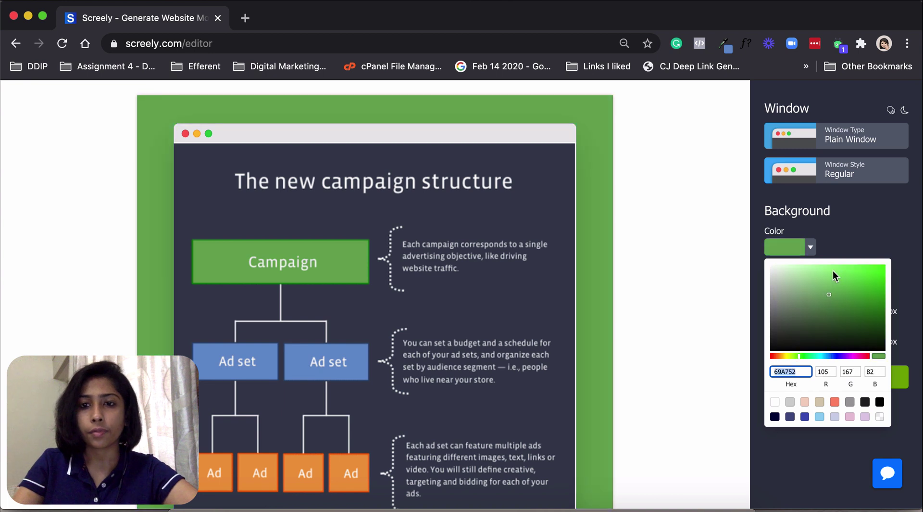
{"action": "key", "text": "super+shift+z"}
{"action": "left_click", "coordinate": [682, 293]}
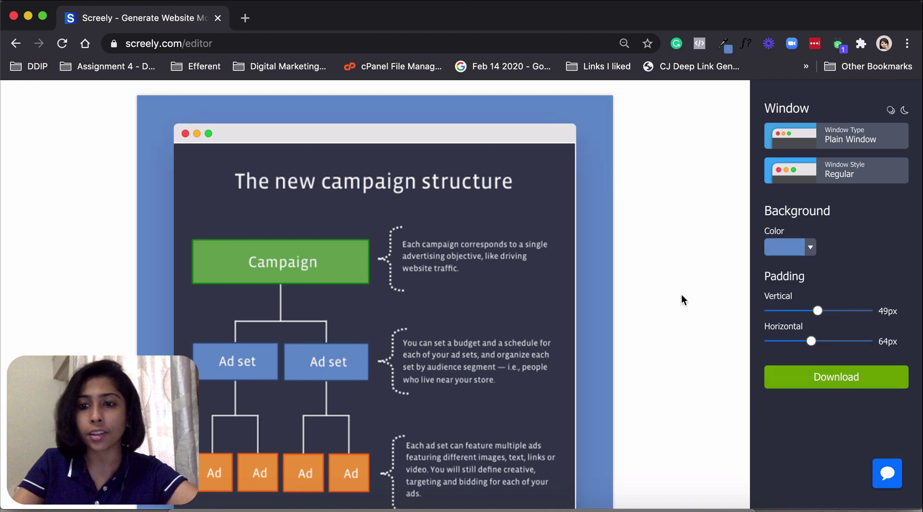
- Try a vertical padding of 88px and check the whole mockup
{"action": "left_click_drag", "start_coordinate": [825, 313], "coordinate": [857, 321]}
{"action": "scroll", "coordinate": [620, 273], "scroll_direction": "down", "scroll_amount": 5}
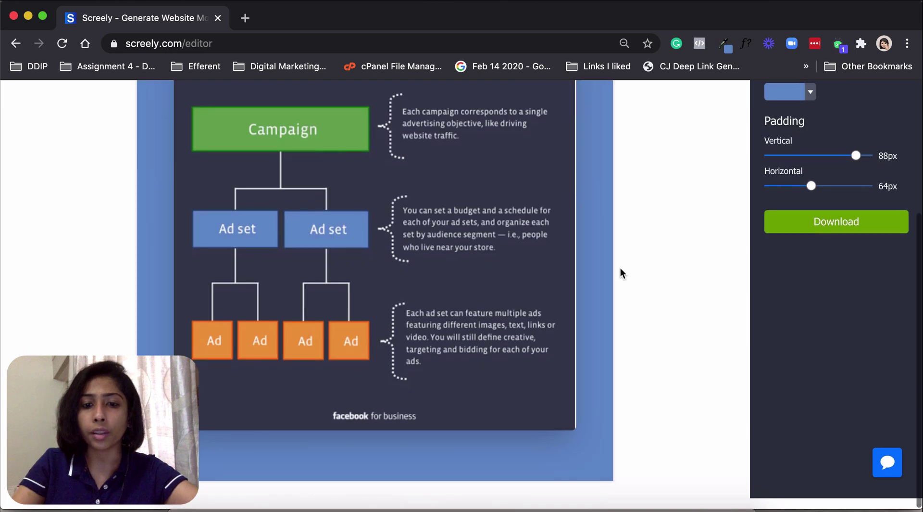
{"action": "scroll", "coordinate": [658, 303], "scroll_direction": "up", "scroll_amount": 5}
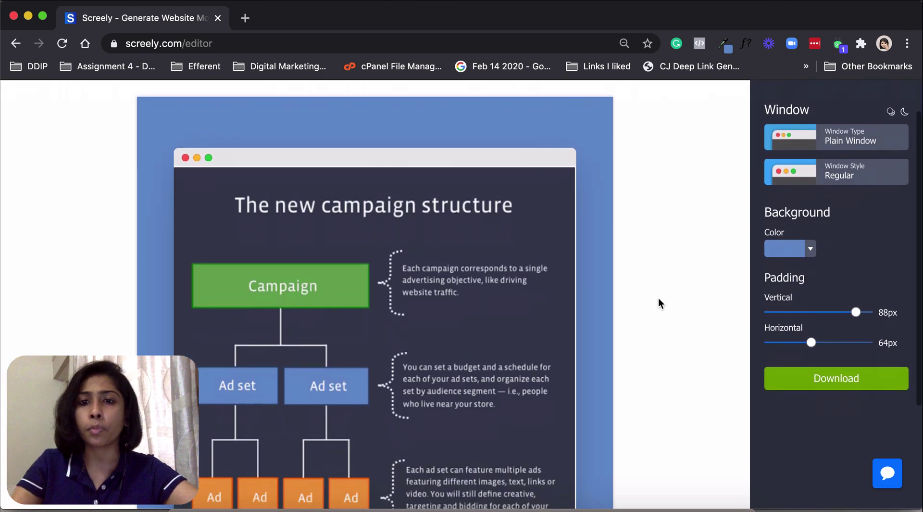
- Set the vertical padding to 54px and the horizontal padding to 70px
{"action": "left_click_drag", "start_coordinate": [856, 312], "coordinate": [816, 344]}
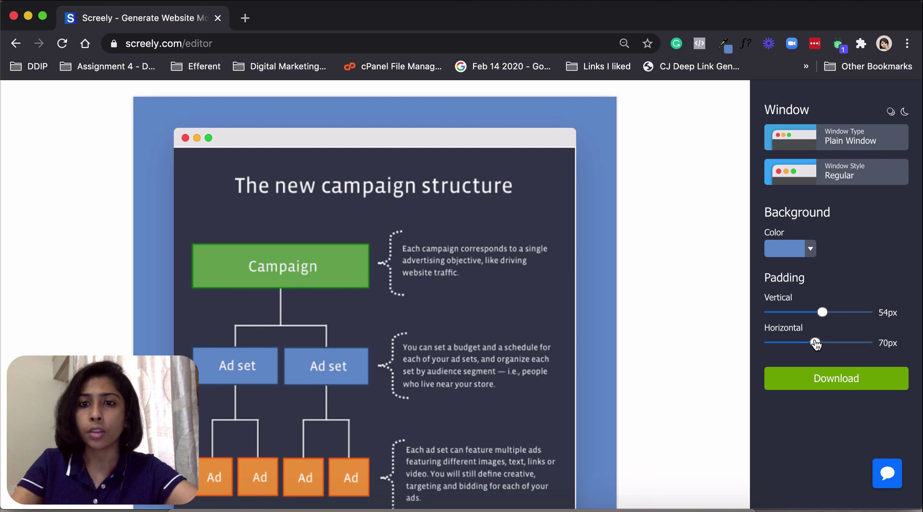
{"action": "scroll", "coordinate": [681, 319], "scroll_direction": "down", "scroll_amount": 5}
{"action": "scroll", "coordinate": [681, 318], "scroll_direction": "up", "scroll_amount": 6}
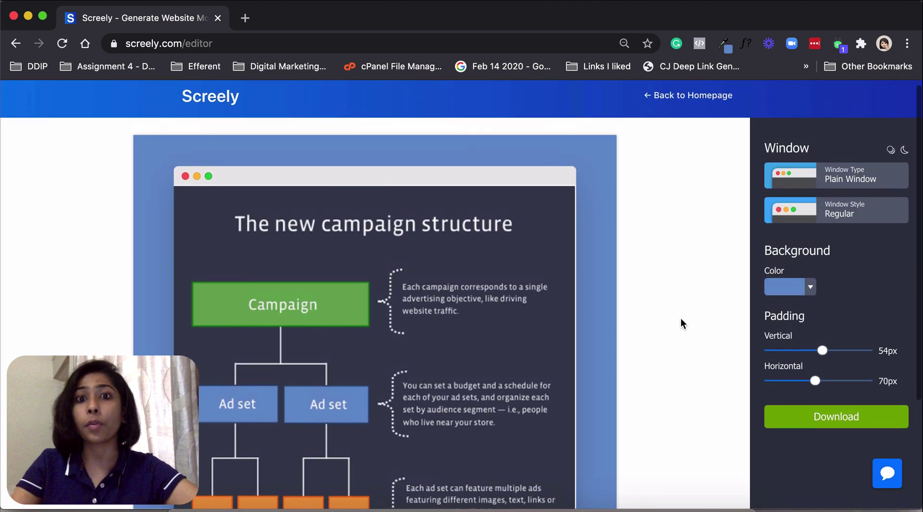
- Open the mockup's image for editing and crop its right edge slightly inward
{"action": "scroll", "coordinate": [541, 287], "scroll_direction": "down", "scroll_amount": 3}
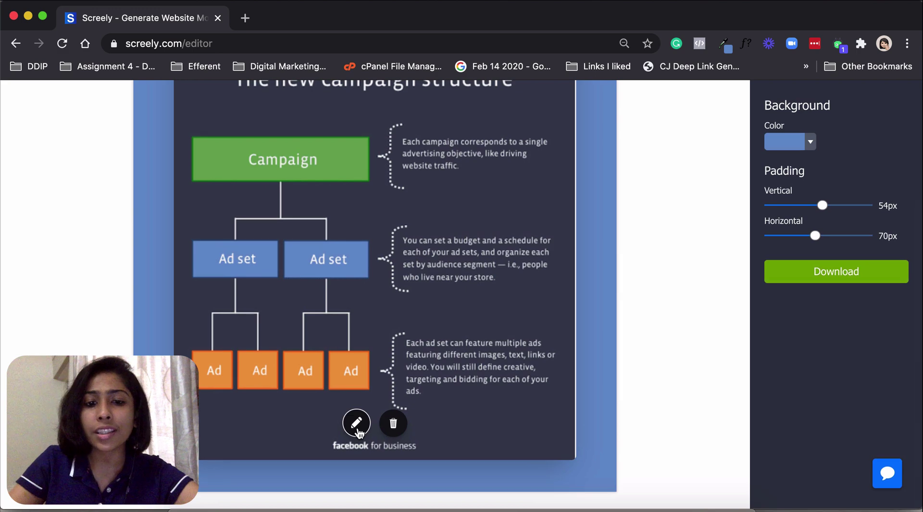
{"action": "left_click", "coordinate": [357, 425]}
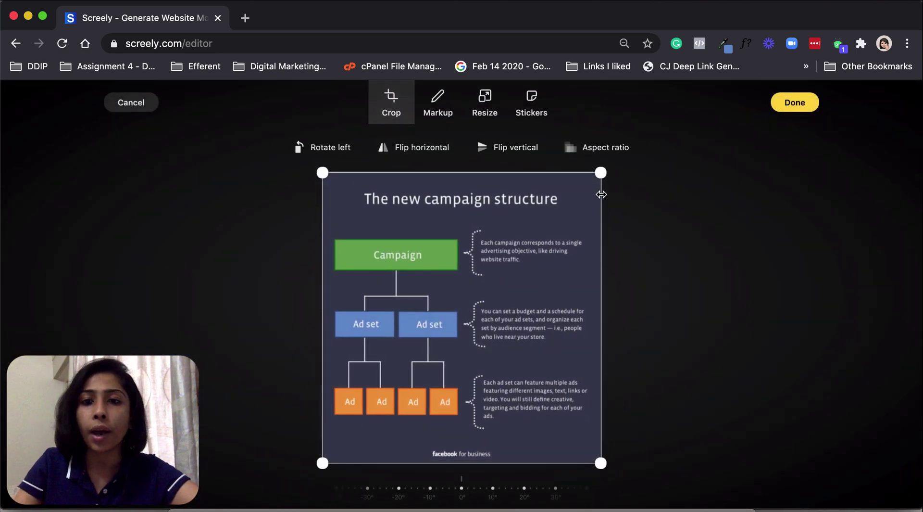
{"action": "left_click_drag", "start_coordinate": [597, 460], "coordinate": [596, 485]}
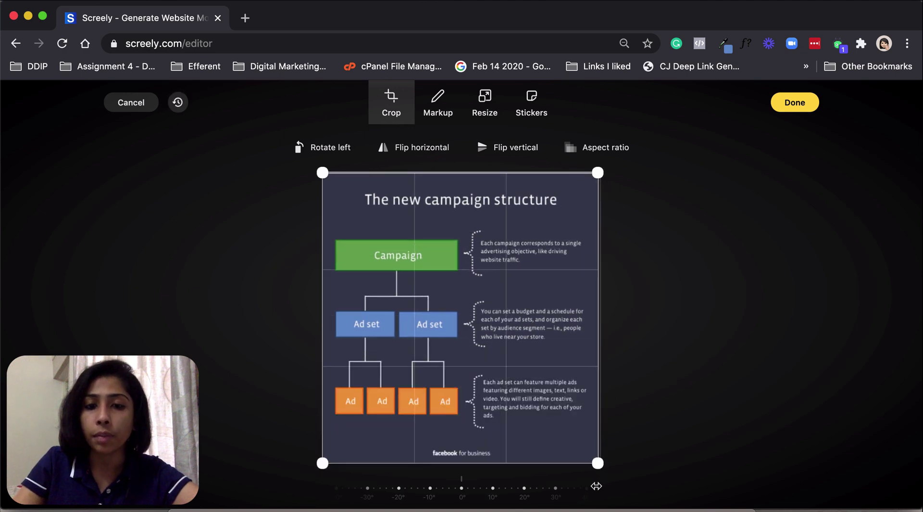
- Rotate the image left in quarter turns until it is upright again
{"action": "left_click", "coordinate": [325, 151]}
{"action": "left_click", "coordinate": [327, 151]}
{"action": "left_click", "coordinate": [345, 148]}
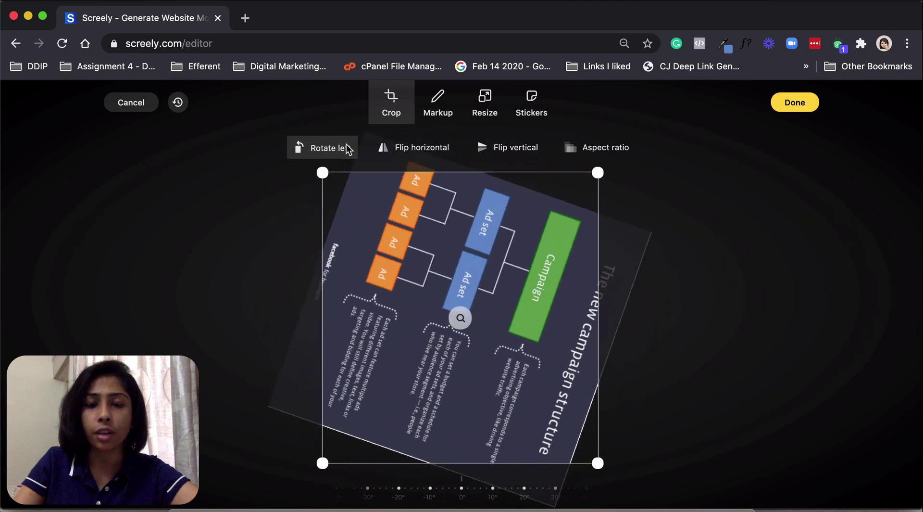
{"action": "left_click", "coordinate": [348, 149]}
- Flip the image horizontally and back, and do the same vertically
{"action": "left_click", "coordinate": [406, 147]}
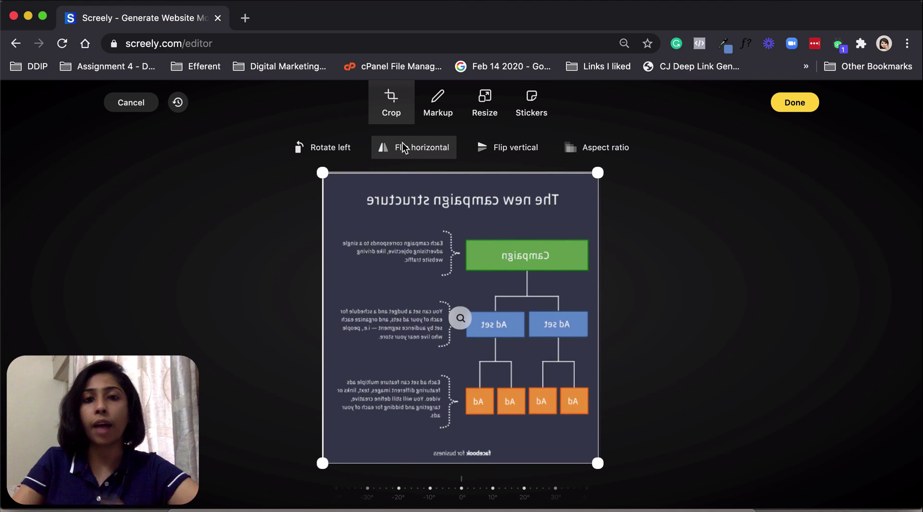
{"action": "left_click", "coordinate": [404, 147]}
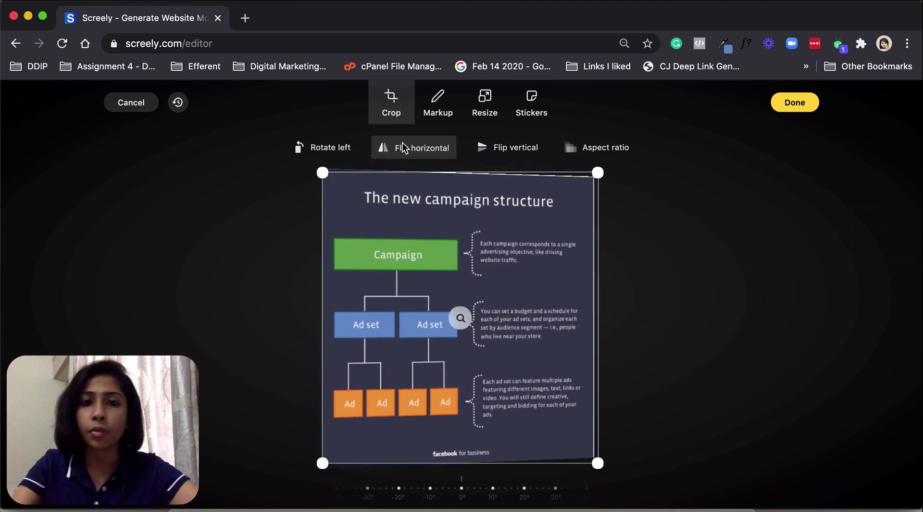
{"action": "left_click", "coordinate": [502, 154]}
{"action": "left_click", "coordinate": [502, 154]}
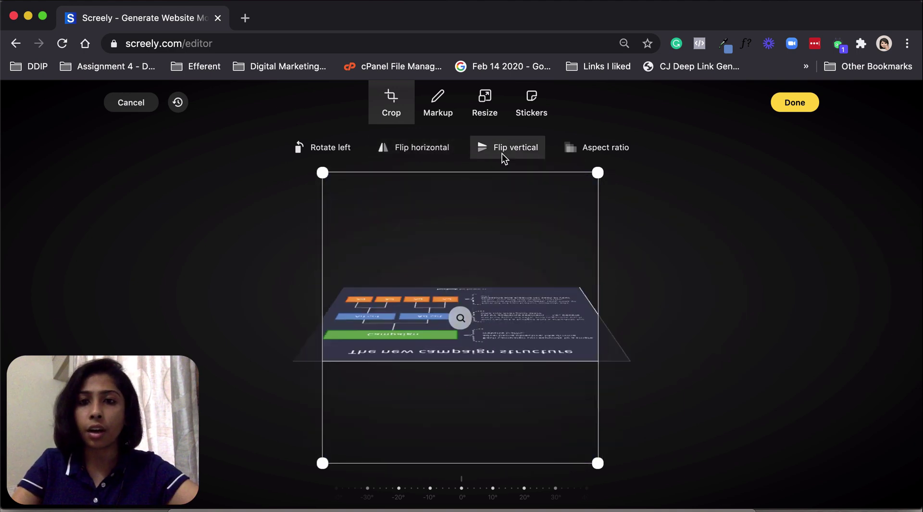
- Try the Portrait aspect ratio for the crop and shift the image to the right inside the frame
{"action": "left_click", "coordinate": [598, 152]}
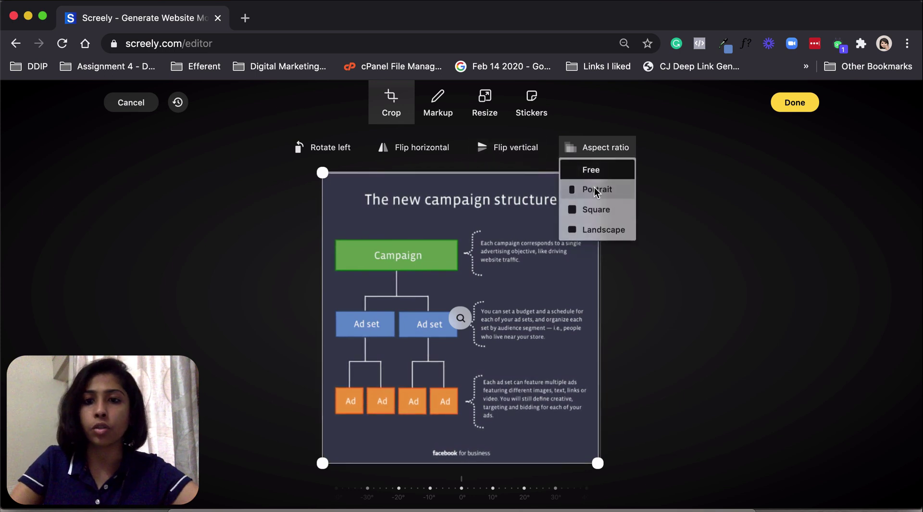
{"action": "left_click", "coordinate": [596, 190]}
{"action": "left_click", "coordinate": [602, 153]}
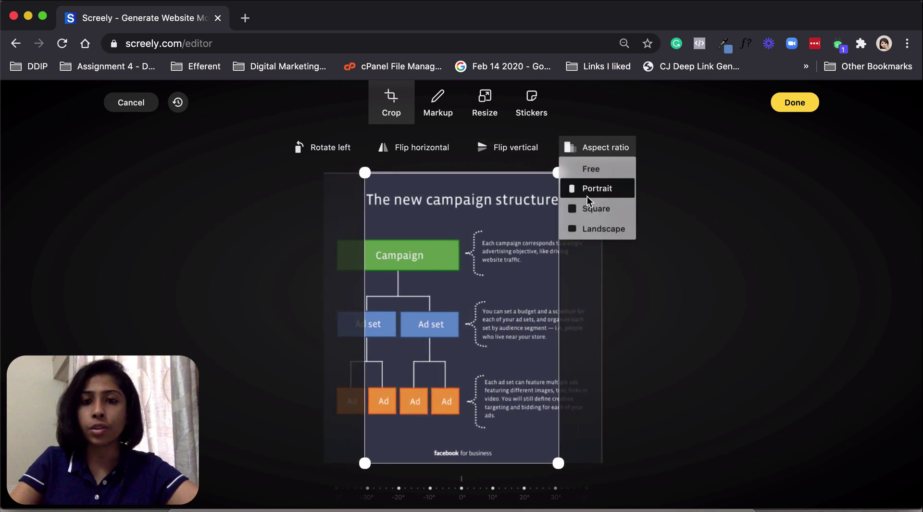
{"action": "left_click", "coordinate": [670, 306]}
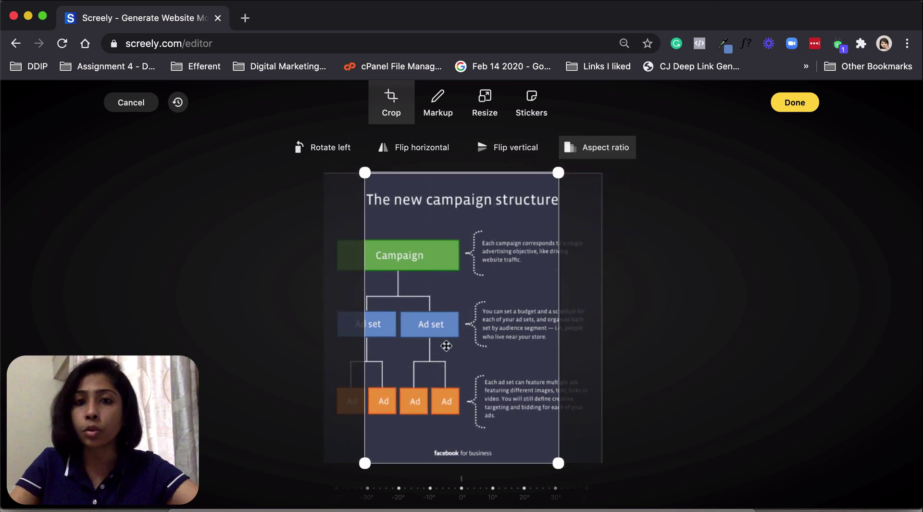
{"action": "left_click_drag", "start_coordinate": [412, 347], "coordinate": [587, 166]}
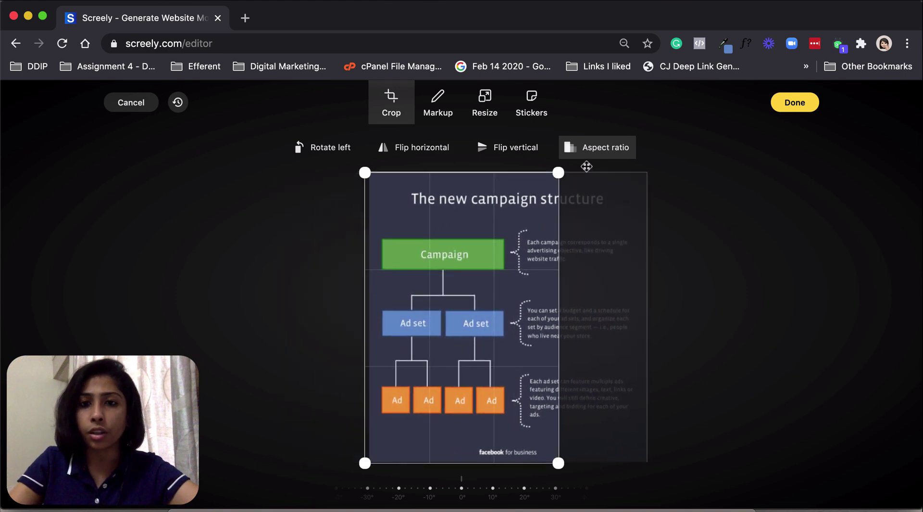
- Try the Square and Landscape aspect ratios for the crop
{"action": "left_click", "coordinate": [589, 153]}
{"action": "left_click", "coordinate": [607, 205]}
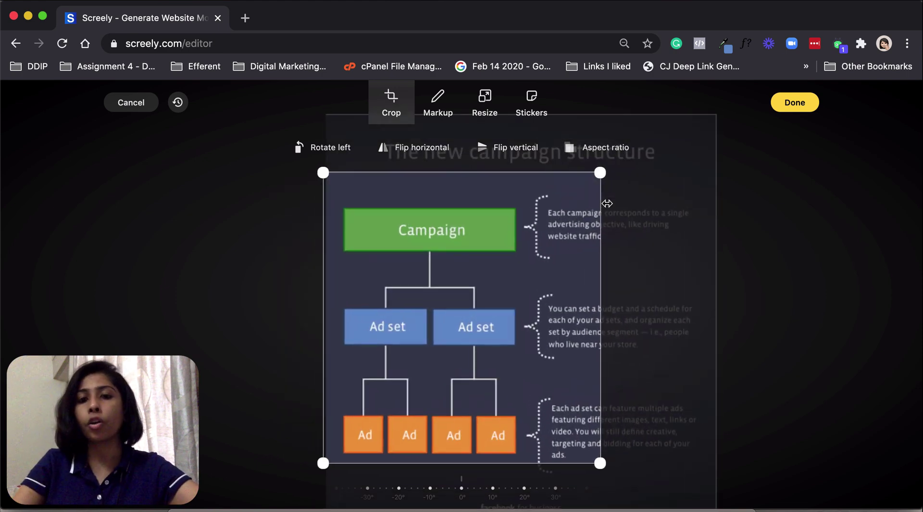
{"action": "left_click", "coordinate": [609, 147]}
{"action": "left_click", "coordinate": [609, 226]}
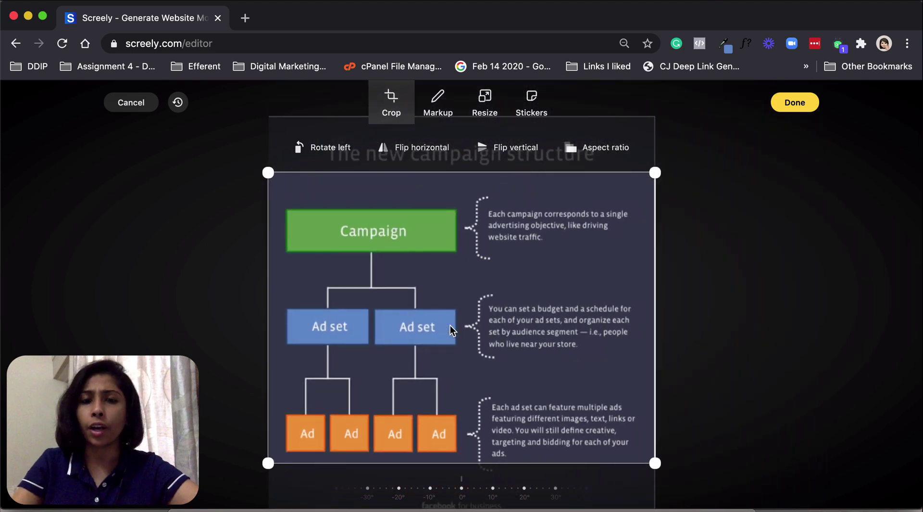
- Return the crop's aspect ratio to Free and reset all edits made to the image
{"action": "left_click", "coordinate": [610, 147]}
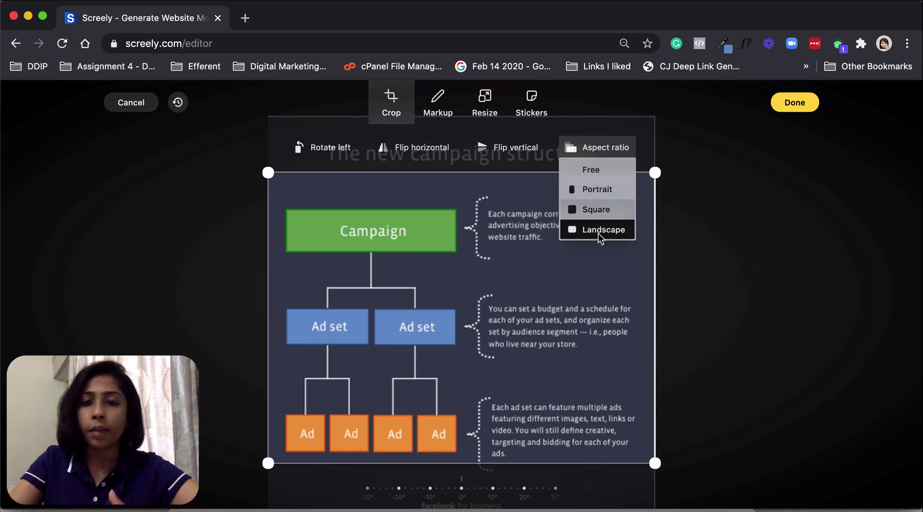
{"action": "left_click", "coordinate": [603, 175]}
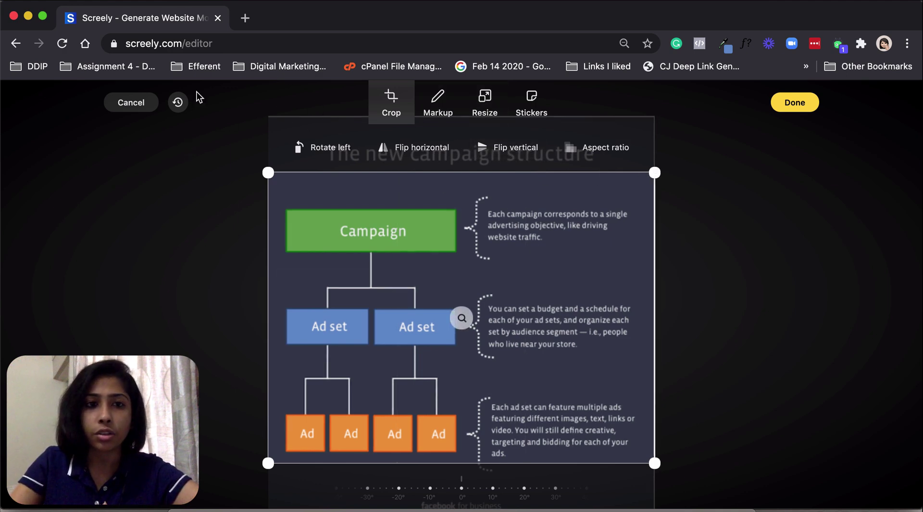
{"action": "left_click", "coordinate": [179, 101]}
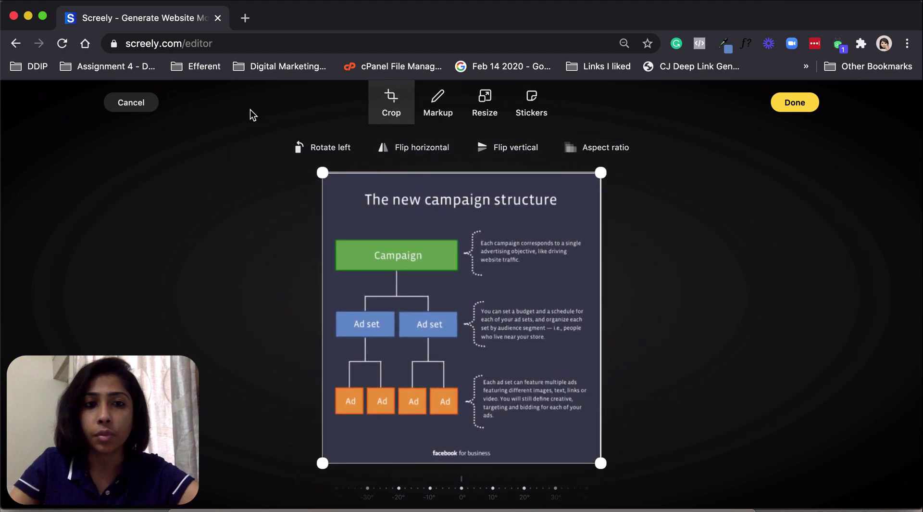
- Try a freehand Draw markup on the image and reset the edit
{"action": "left_click", "coordinate": [438, 110]}
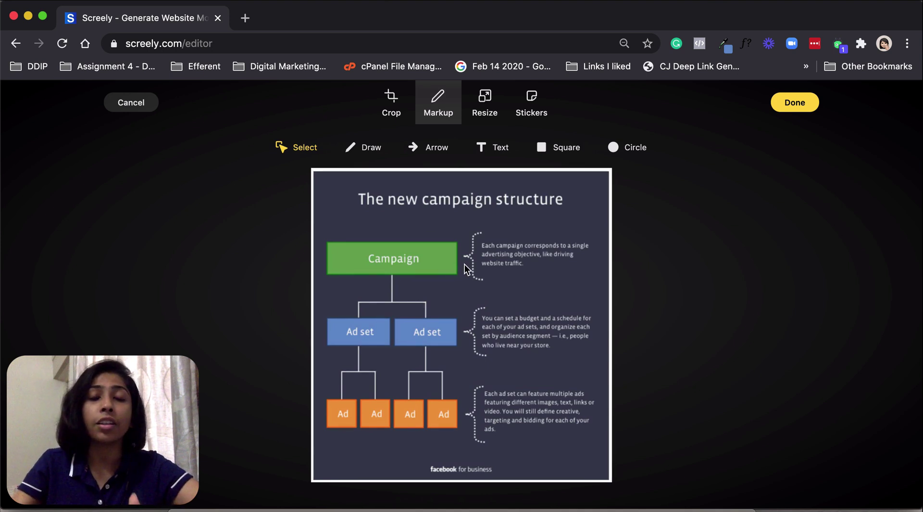
{"action": "left_click", "coordinate": [371, 149]}
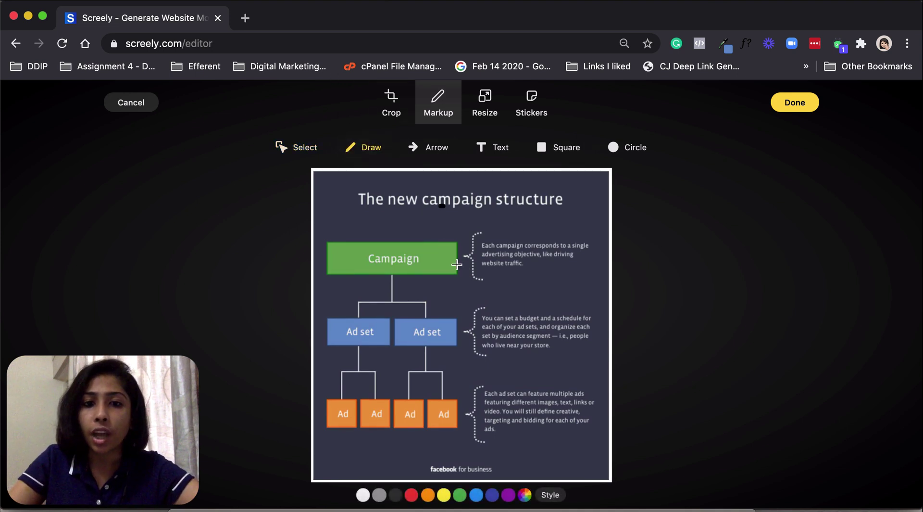
{"action": "left_click", "coordinate": [178, 102]}
- Try an Arrow markup on the image and reset the edit
{"action": "left_click", "coordinate": [419, 146]}
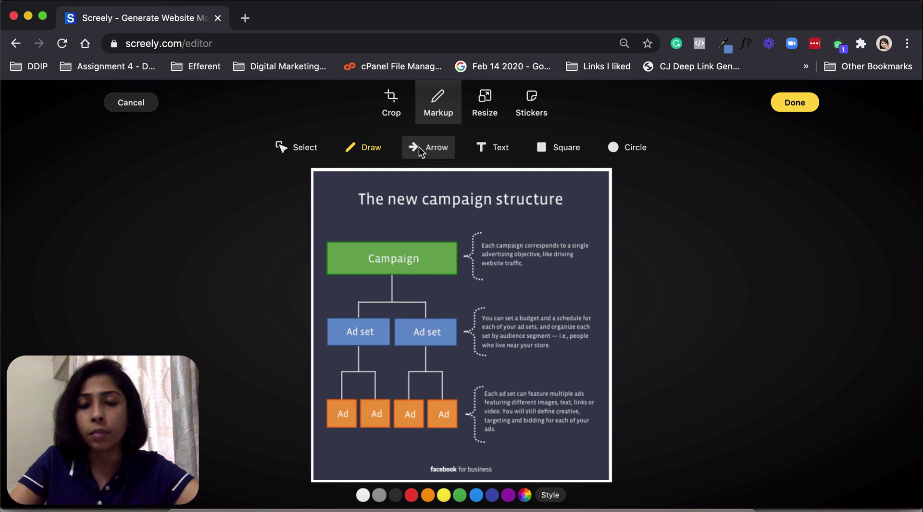
{"action": "left_click_drag", "start_coordinate": [447, 197], "coordinate": [597, 345]}
{"action": "left_click", "coordinate": [178, 102]}
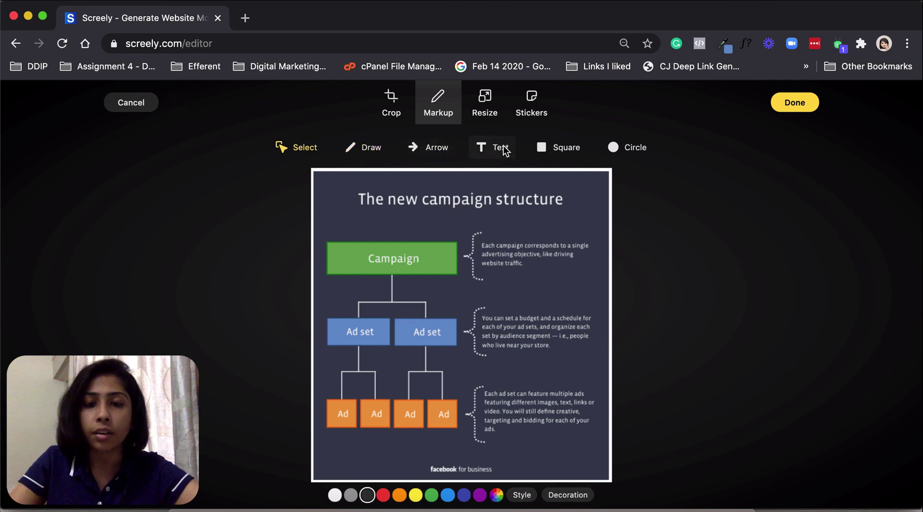
- Add a square markup to the image and try its thick and thin outlines, ending with the dashed outline
{"action": "left_click", "coordinate": [566, 148]}
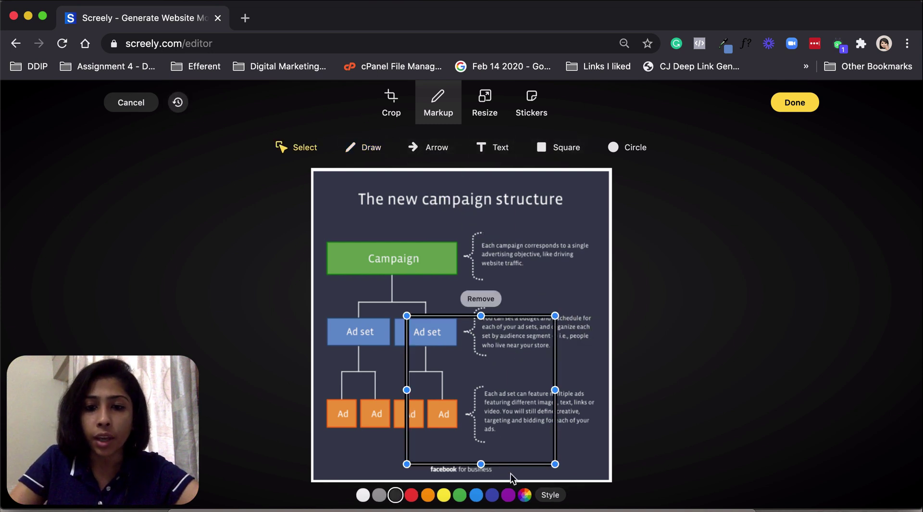
{"action": "left_click", "coordinate": [551, 496]}
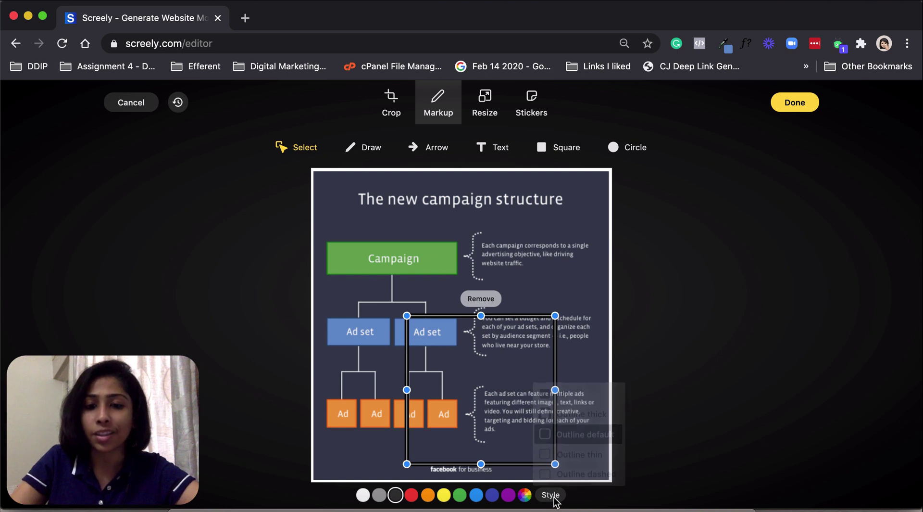
{"action": "left_click", "coordinate": [578, 411]}
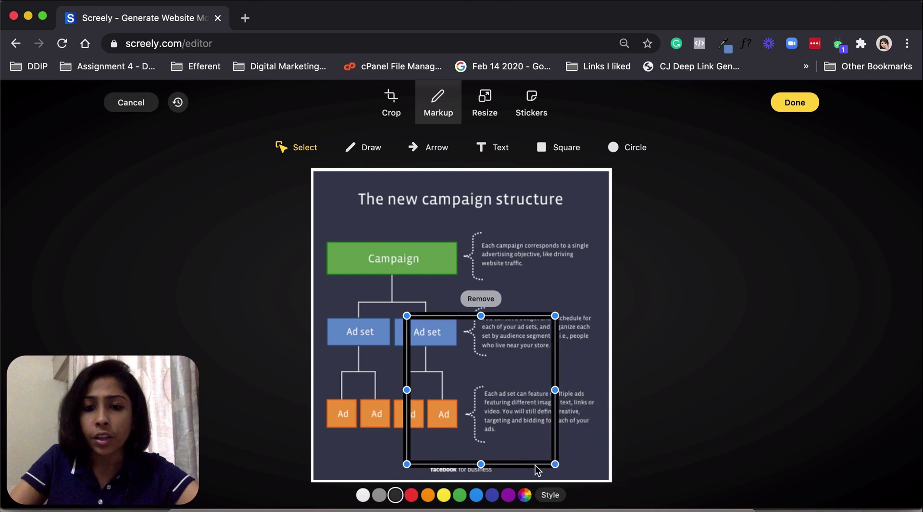
{"action": "left_click", "coordinate": [551, 495]}
{"action": "left_click", "coordinate": [570, 450]}
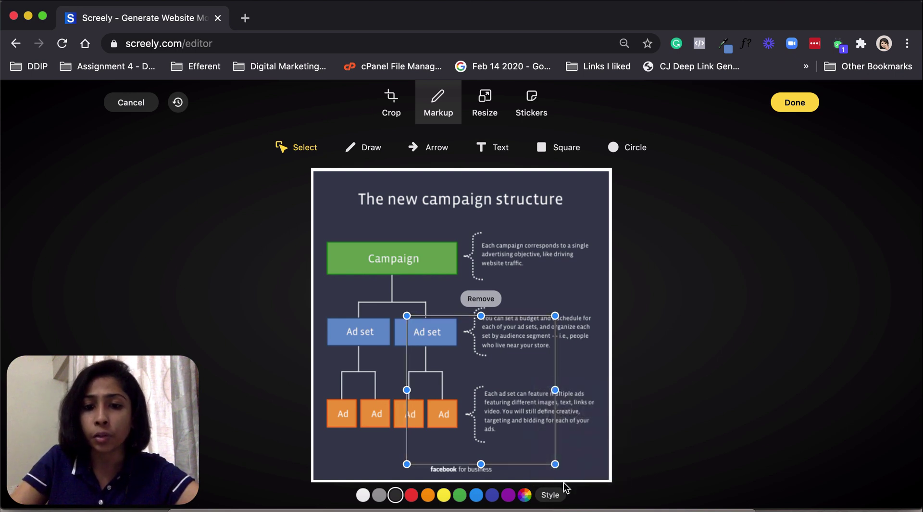
{"action": "left_click", "coordinate": [552, 495]}
{"action": "left_click", "coordinate": [583, 473]}
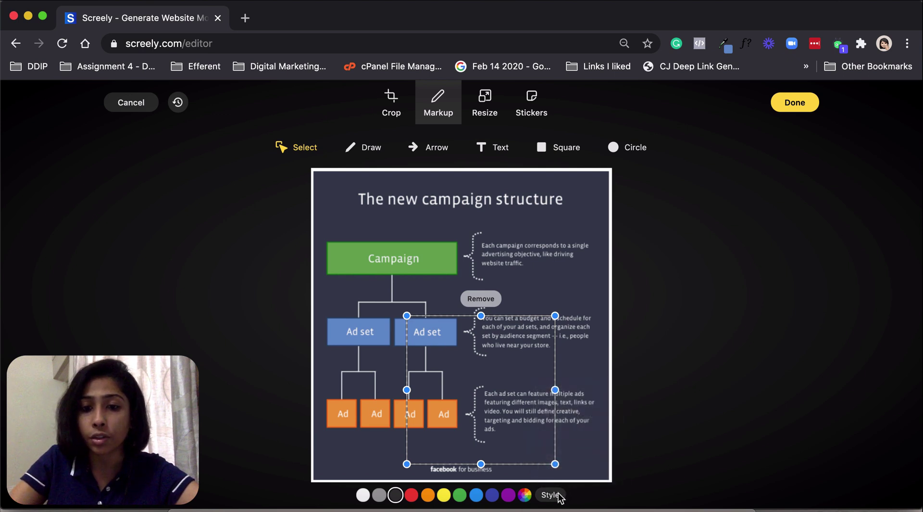